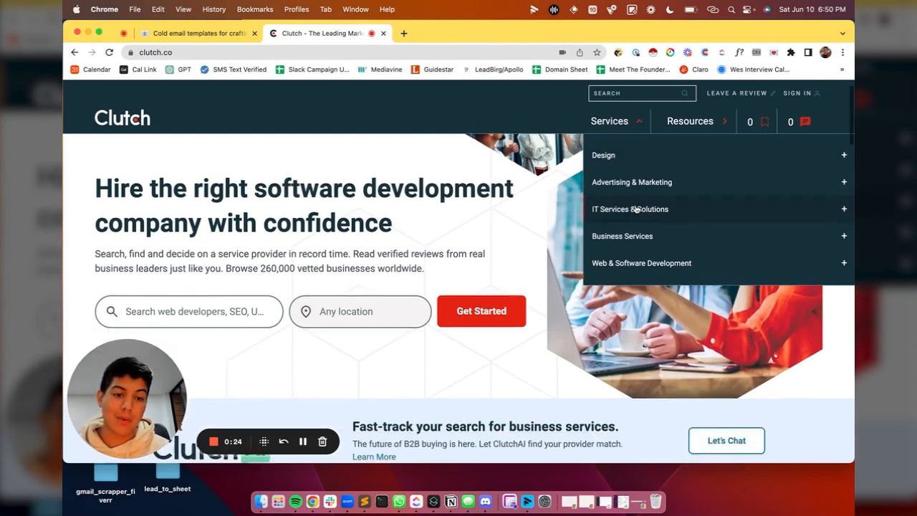
- Open Clutch's Mobile App Developers directory from the Web & Software Development services
{"action": "left_click", "coordinate": [641, 263]}
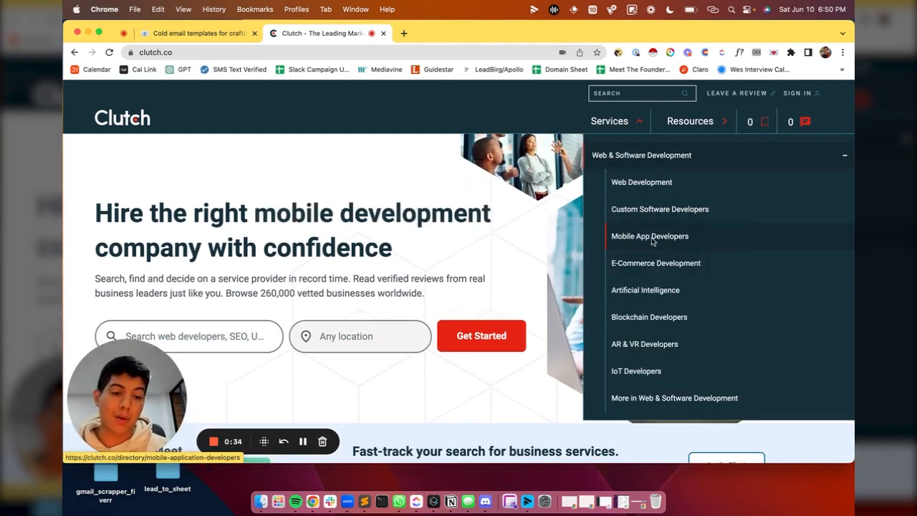
{"action": "left_click", "coordinate": [650, 242]}
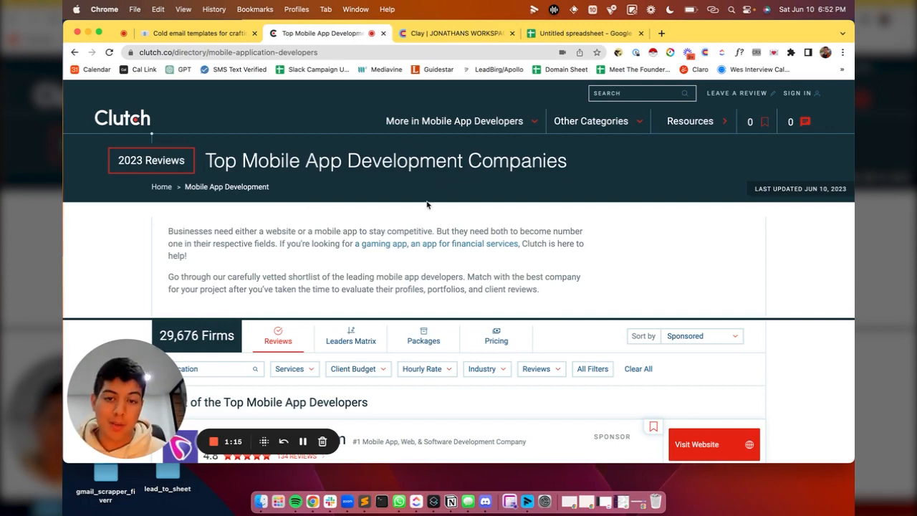
- View the Clay tables workspace and the blank Google Sheets spreadsheet
{"action": "left_click", "coordinate": [423, 33]}
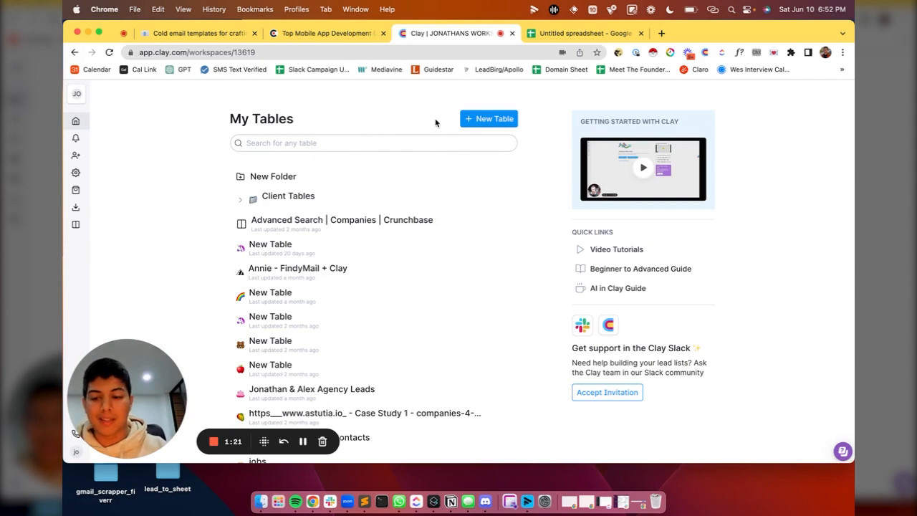
{"action": "key", "text": "ctrl+Tab"}
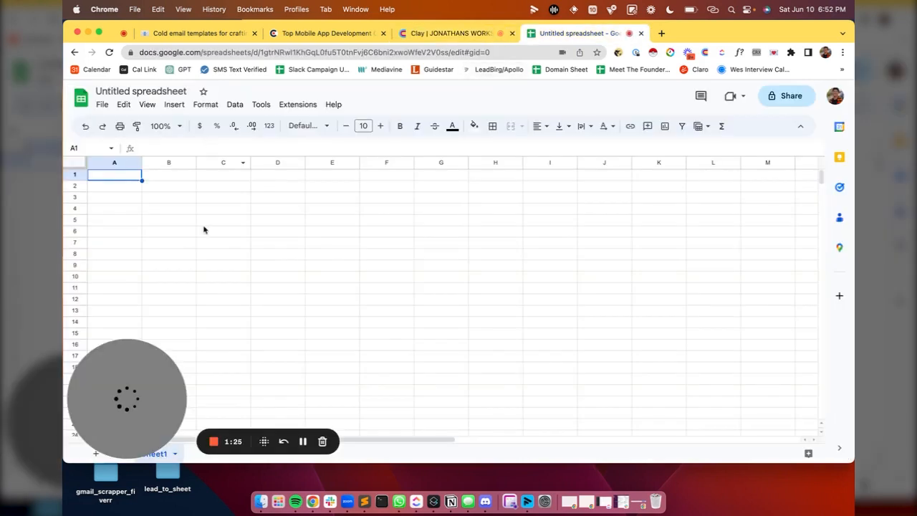
{"action": "left_click", "coordinate": [203, 223]}
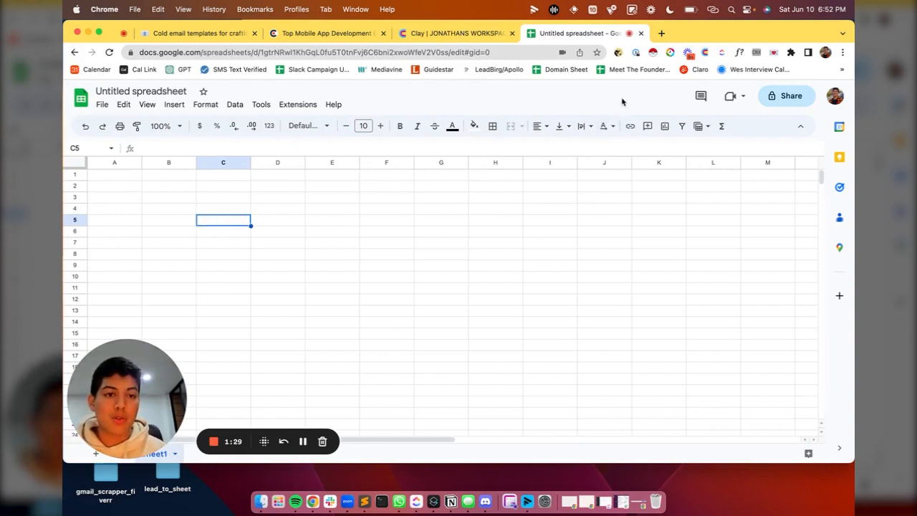
- Show the Instant Data Scraper extension over the blank spreadsheet and close its window
{"action": "left_click", "coordinate": [652, 54]}
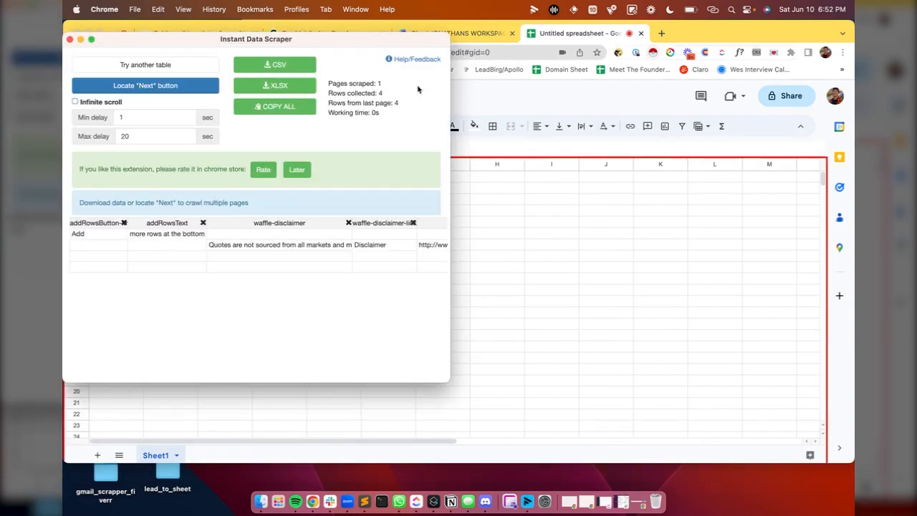
{"action": "left_click_drag", "start_coordinate": [234, 40], "coordinate": [511, 120]}
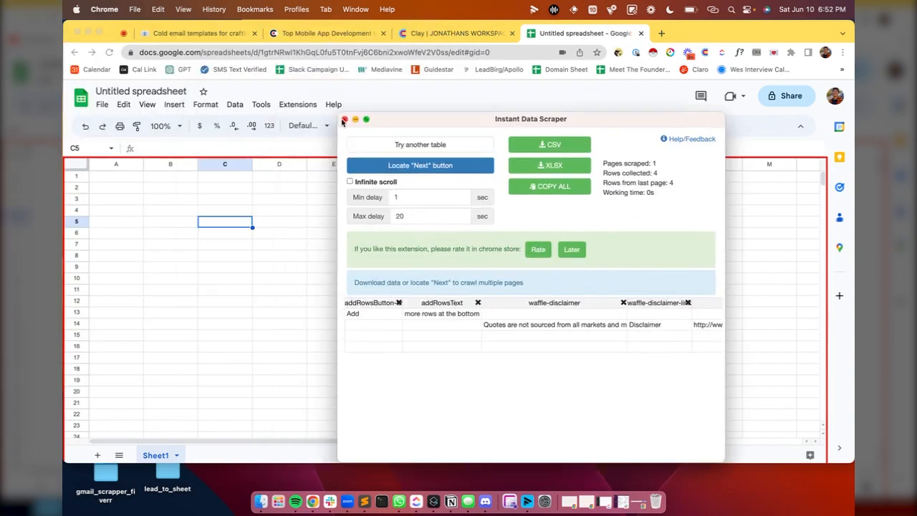
{"action": "left_click", "coordinate": [344, 120]}
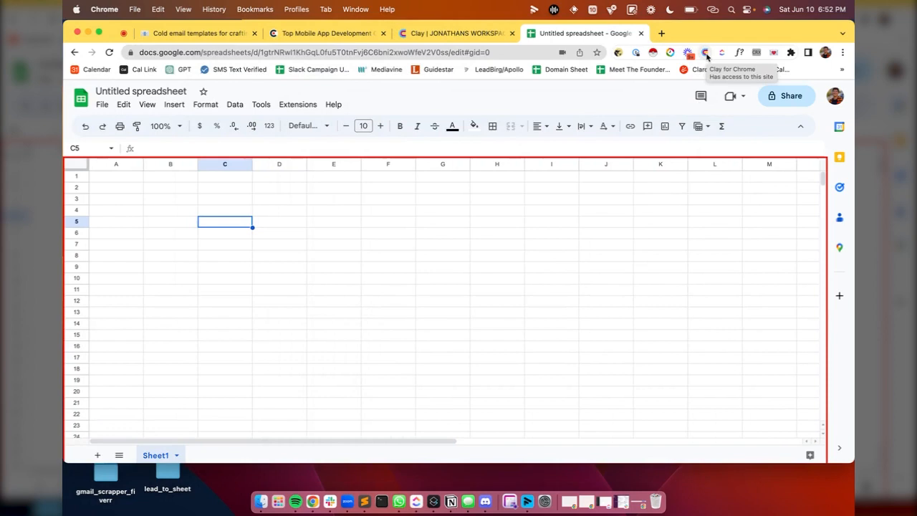
- Return to the Clutch directory and examine the rating, budget, hourly rate, team size and location details of the listed firms
{"action": "left_click", "coordinate": [303, 33]}
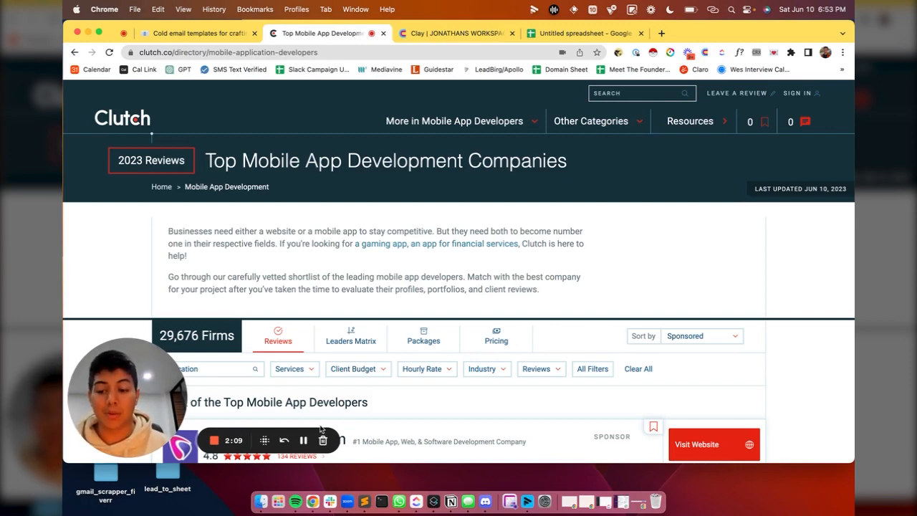
{"action": "scroll", "coordinate": [322, 246], "scroll_direction": "down", "scroll_amount": 5}
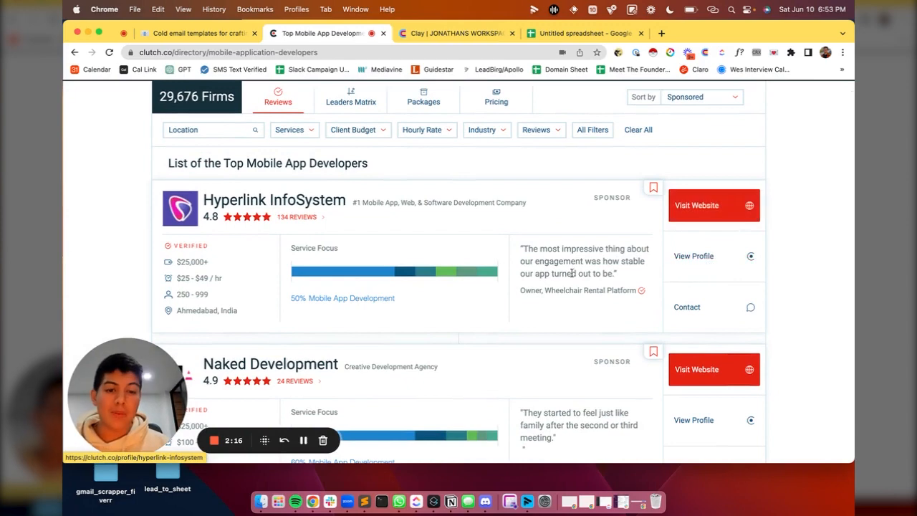
{"action": "scroll", "coordinate": [194, 262], "scroll_direction": "down", "scroll_amount": 5}
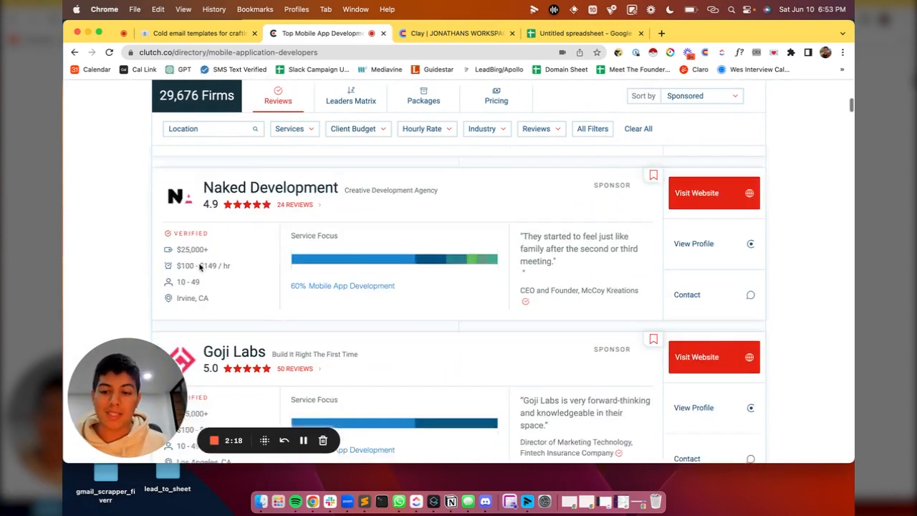
{"action": "scroll", "coordinate": [199, 263], "scroll_direction": "up", "scroll_amount": 3}
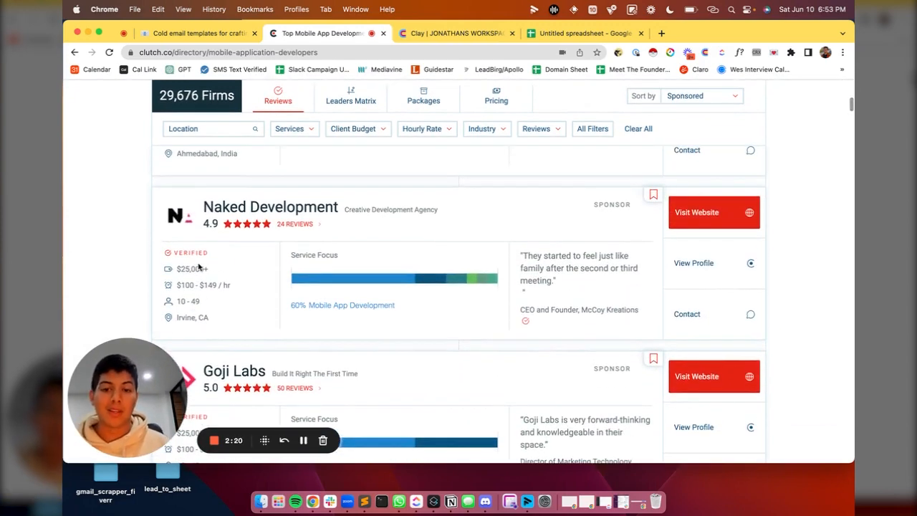
{"action": "scroll", "coordinate": [245, 261], "scroll_direction": "up", "scroll_amount": 1}
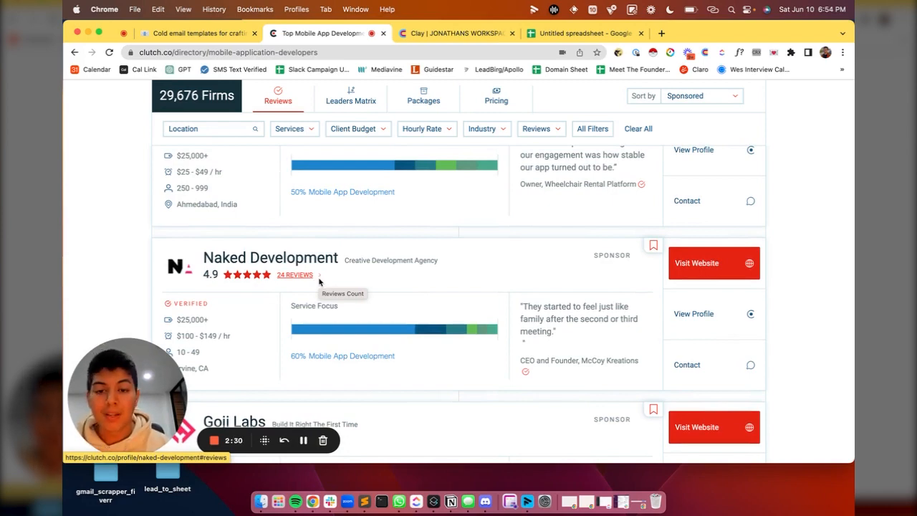
{"action": "scroll", "coordinate": [320, 281], "scroll_direction": "down", "scroll_amount": 1}
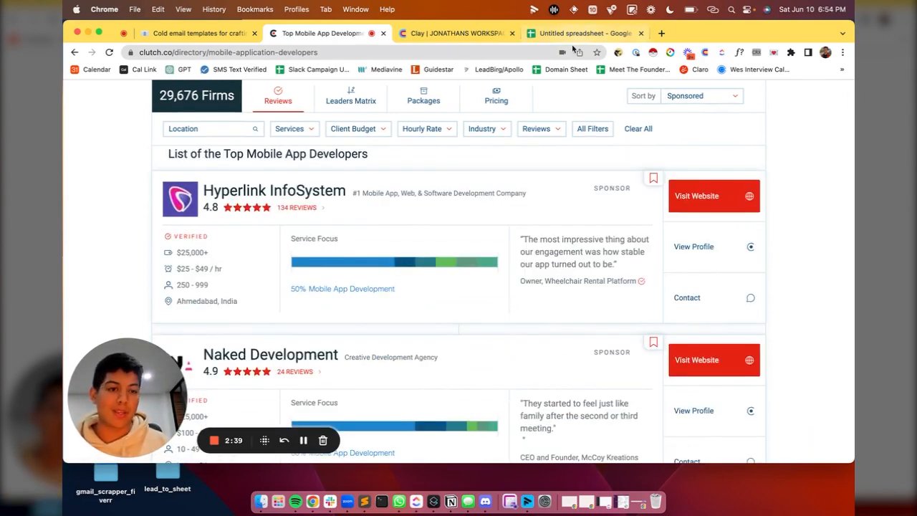
- Preview the data that Instant Data Scraper and the Clay extension each detect on the Clutch listings page, closing both
{"action": "left_click", "coordinate": [653, 52]}
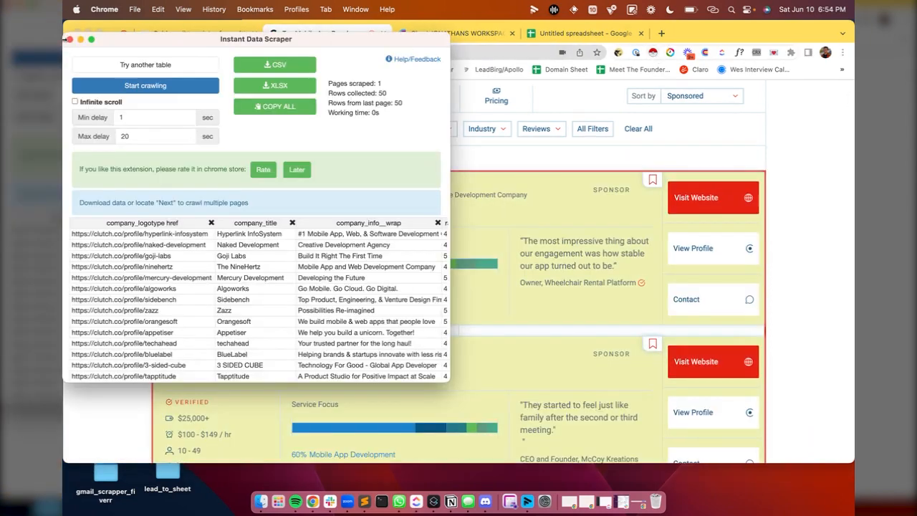
{"action": "left_click", "coordinate": [70, 40]}
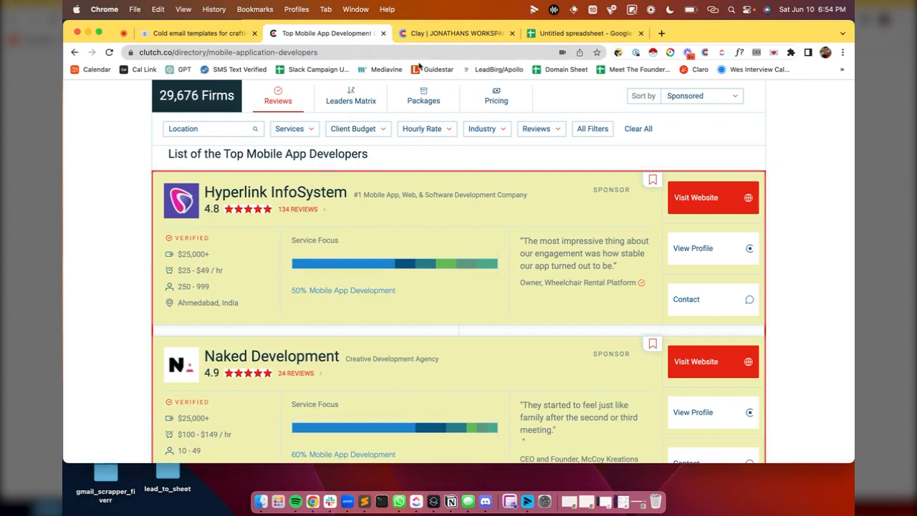
{"action": "left_click", "coordinate": [705, 54]}
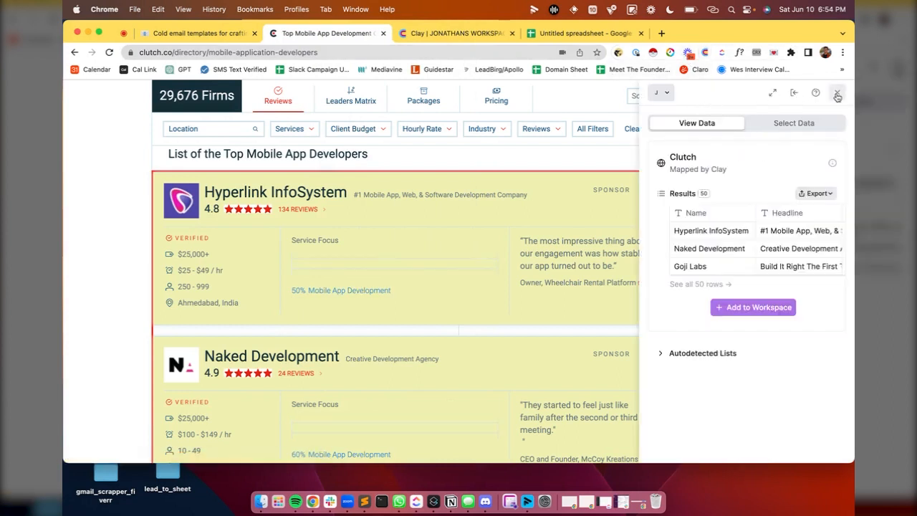
{"action": "left_click", "coordinate": [838, 95]}
{"action": "scroll", "coordinate": [590, 131], "scroll_direction": "up", "scroll_amount": 3}
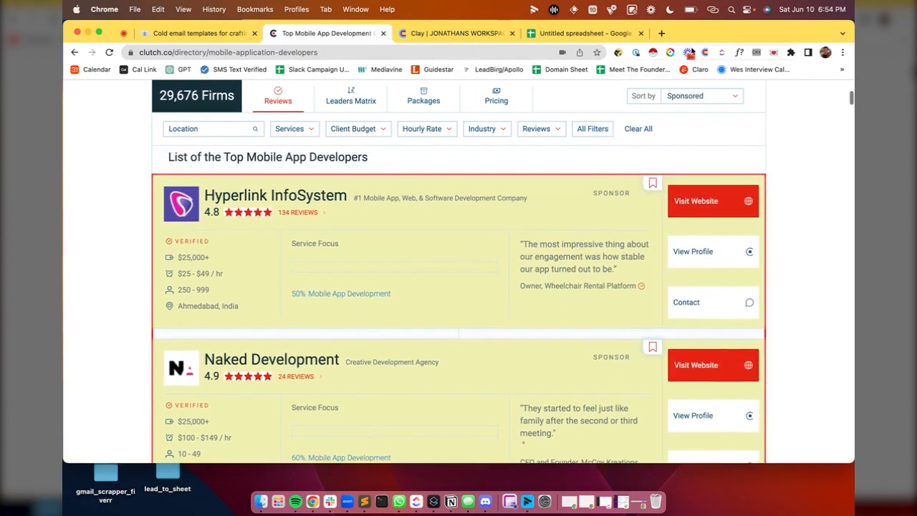
{"action": "scroll", "coordinate": [645, 126], "scroll_direction": "up", "scroll_amount": 1}
{"action": "scroll", "coordinate": [645, 126], "scroll_direction": "down", "scroll_amount": 2}
- Open Instant Data Scraper on the Clutch listings and review the detected columns across the results table
{"action": "left_click", "coordinate": [653, 54]}
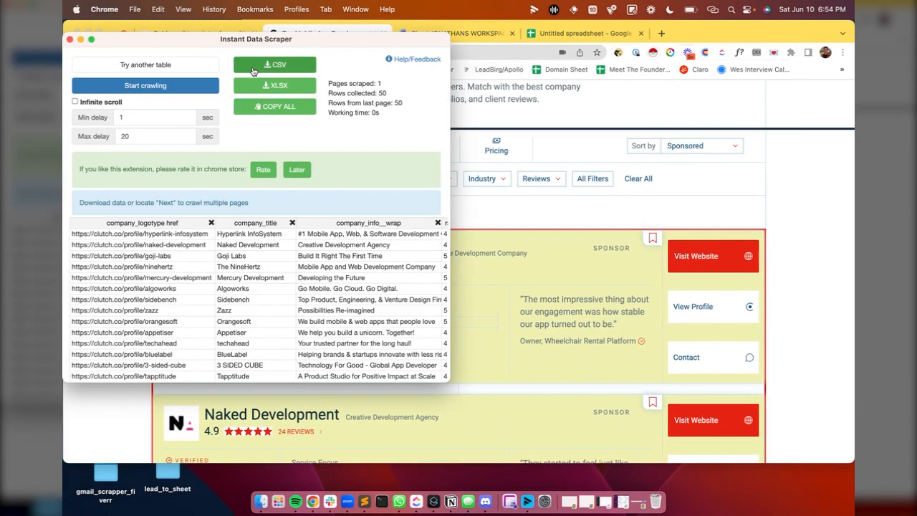
{"action": "scroll", "coordinate": [186, 244], "scroll_direction": "right", "scroll_amount": 5}
{"action": "scroll", "coordinate": [281, 247], "scroll_direction": "right", "scroll_amount": 10}
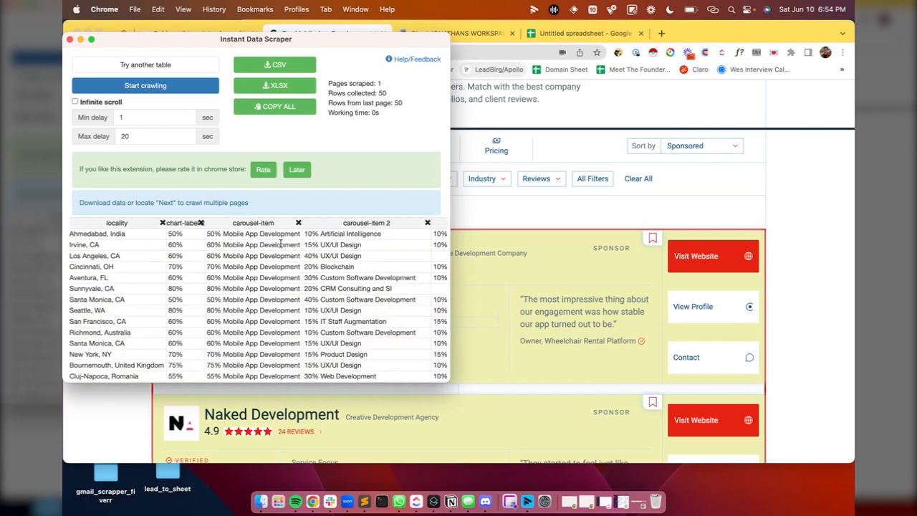
{"action": "scroll", "coordinate": [281, 244], "scroll_direction": "right", "scroll_amount": 3}
{"action": "scroll", "coordinate": [375, 255], "scroll_direction": "right", "scroll_amount": 2}
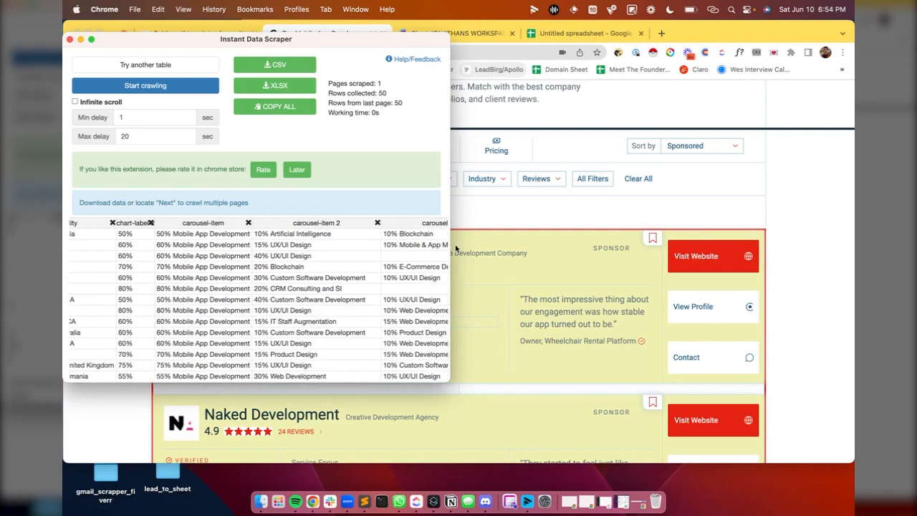
- Try crawling the directory pages with a minimum delay of 10 seconds, and close the scraper window
{"action": "scroll", "coordinate": [475, 250], "scroll_direction": "down", "scroll_amount": 10}
{"action": "scroll", "coordinate": [475, 250], "scroll_direction": "down", "scroll_amount": 10}
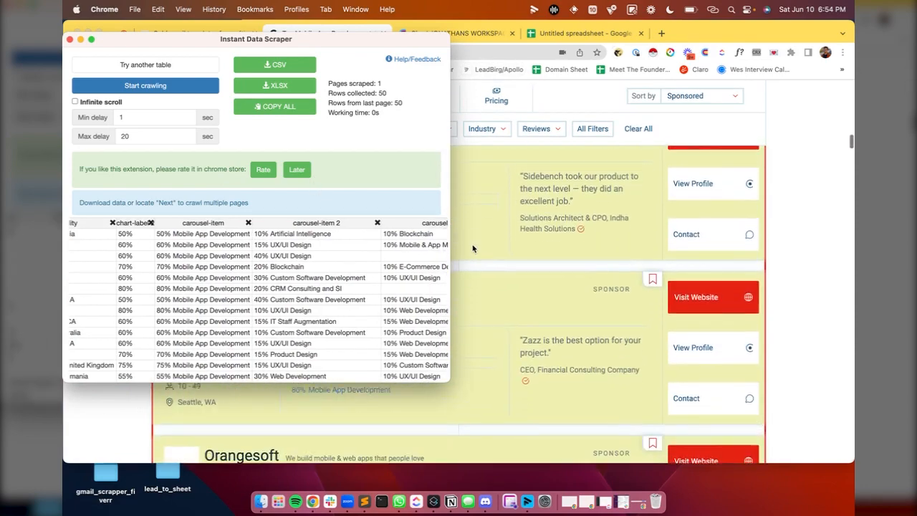
{"action": "scroll", "coordinate": [472, 255], "scroll_direction": "down", "scroll_amount": 10}
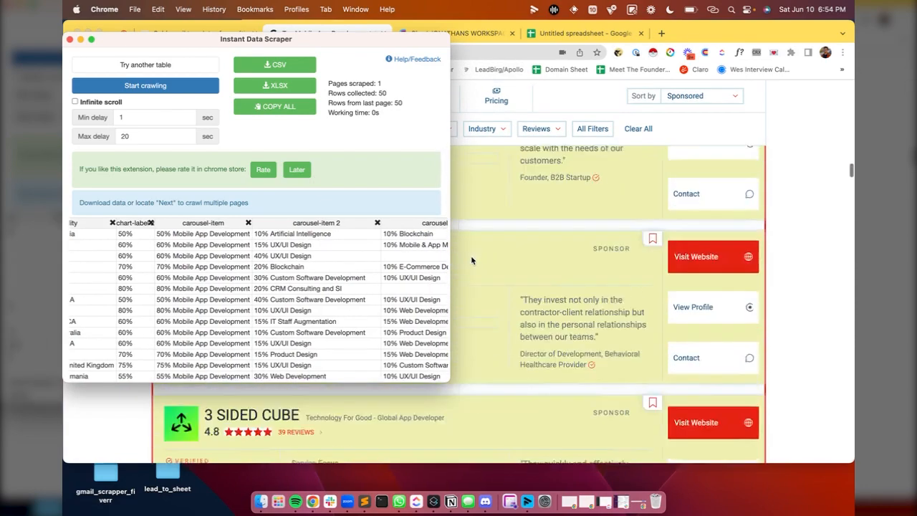
{"action": "scroll", "coordinate": [473, 263], "scroll_direction": "down", "scroll_amount": 10}
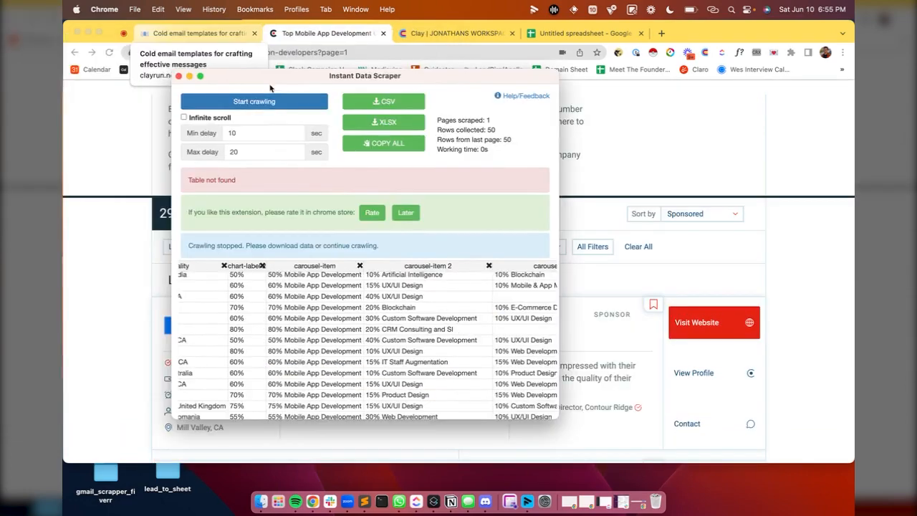
{"action": "mouse_move", "coordinate": [278, 73]}
{"action": "left_mouse_down"}
{"action": "mouse_move", "coordinate": [239, 71]}
{"action": "mouse_move", "coordinate": [275, 69]}
{"action": "left_mouse_up"}
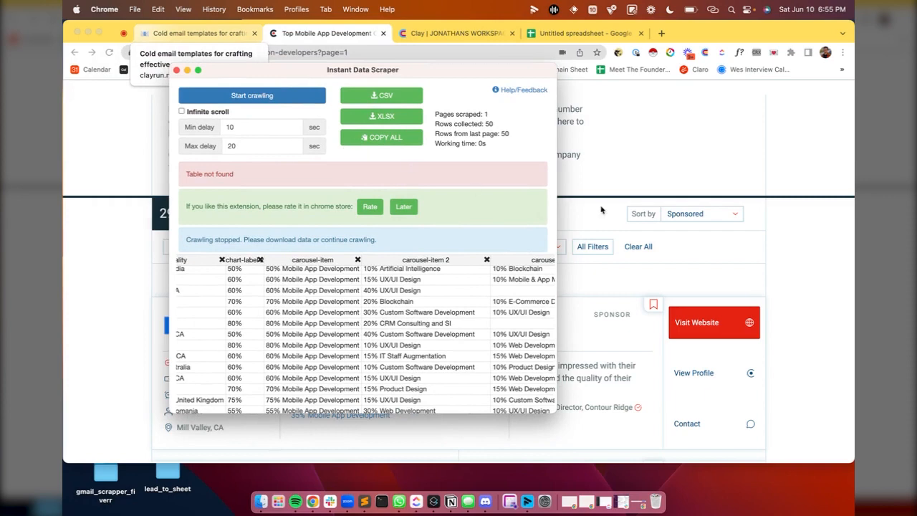
{"action": "scroll", "coordinate": [541, 207], "scroll_direction": "up", "scroll_amount": 1}
{"action": "left_click", "coordinate": [177, 70]}
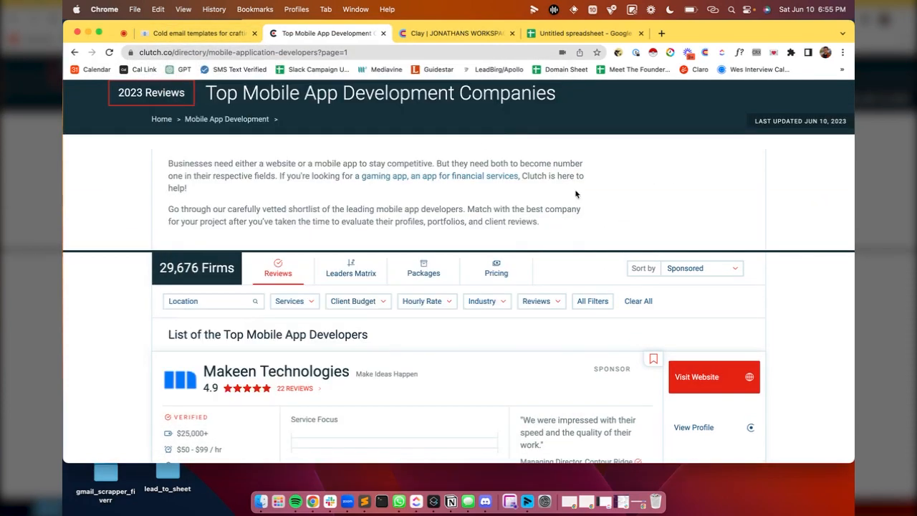
- Relaunch Instant Data Scraper on the Clutch listings, set the minimum delay to 5 seconds and start crawling
{"action": "scroll", "coordinate": [576, 195], "scroll_direction": "down", "scroll_amount": 3}
{"action": "left_click", "coordinate": [653, 54]}
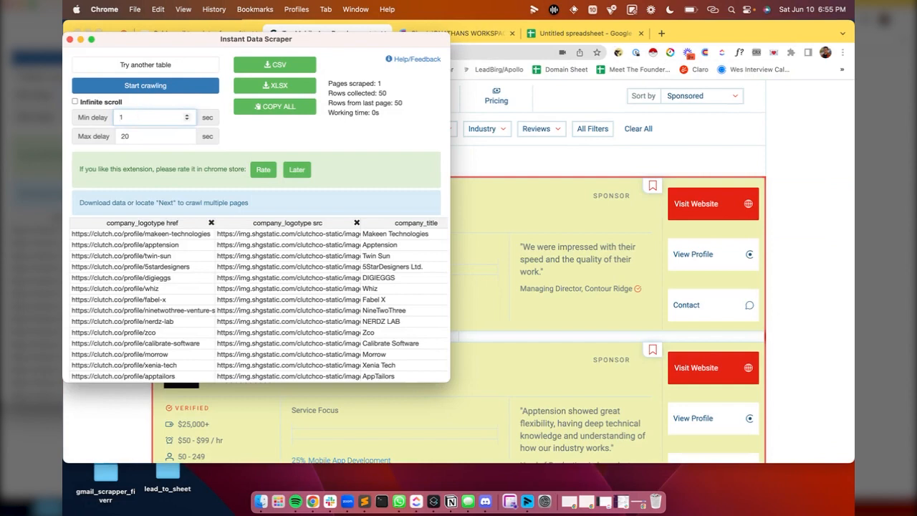
{"action": "key", "text": "BackSpace"}
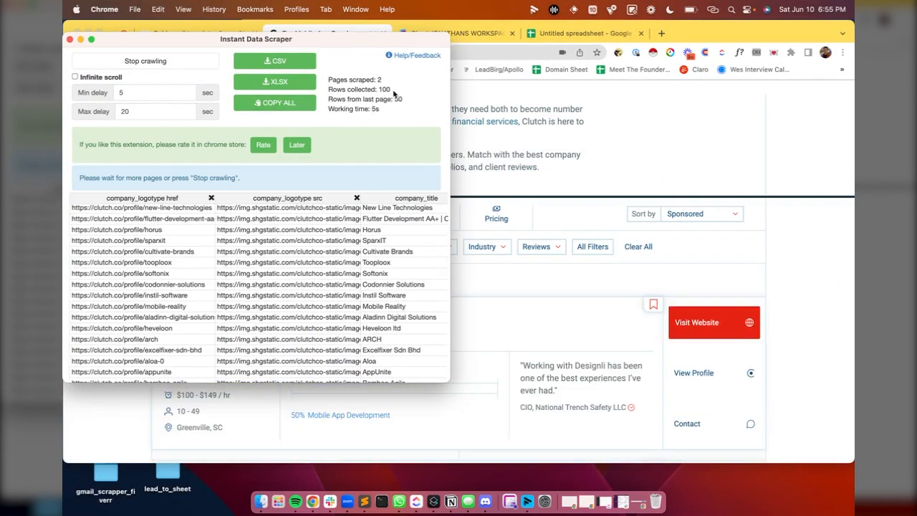
{"action": "scroll", "coordinate": [351, 244], "scroll_direction": "down", "scroll_amount": 10}
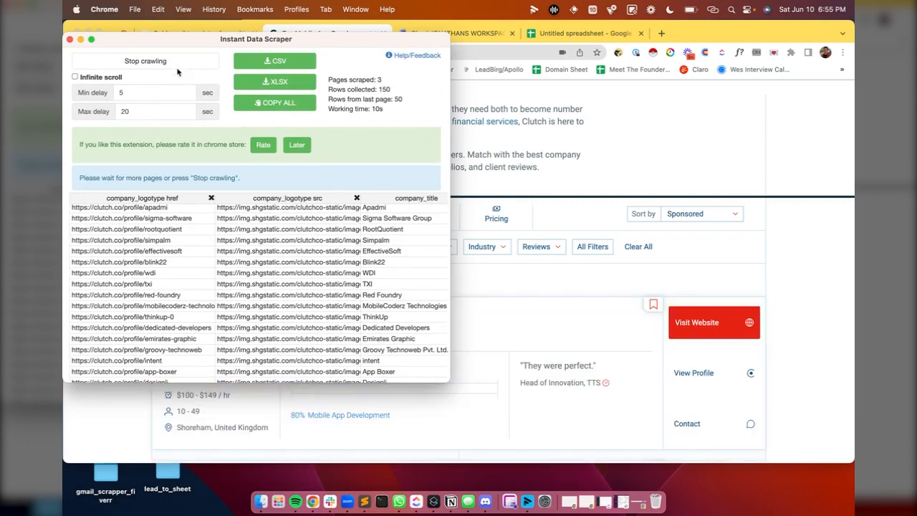
- Stop the crawl, copy all the scraped rows and close the scraper window
{"action": "left_click", "coordinate": [158, 62]}
{"action": "left_click", "coordinate": [275, 103]}
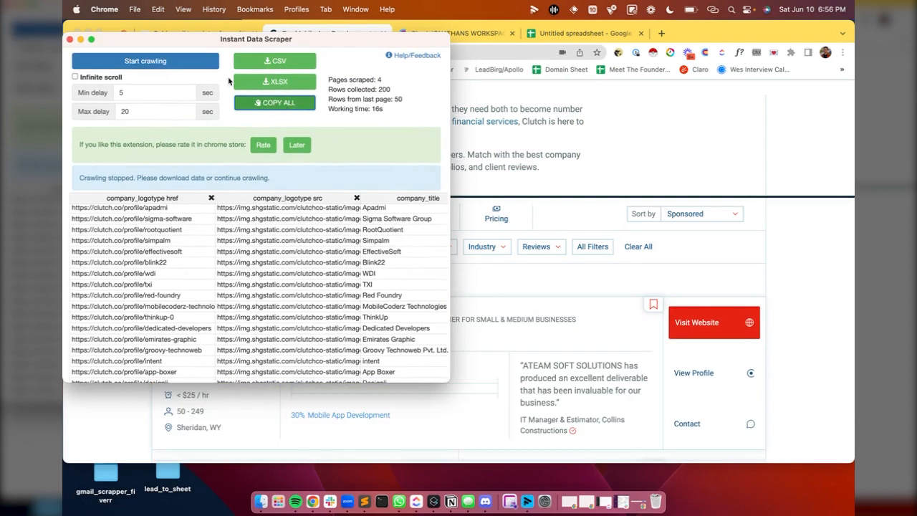
{"action": "left_click", "coordinate": [70, 39]}
- Paste the scraped company data into the blank Google Sheets spreadsheet starting at cell A1
{"action": "left_click", "coordinate": [587, 35]}
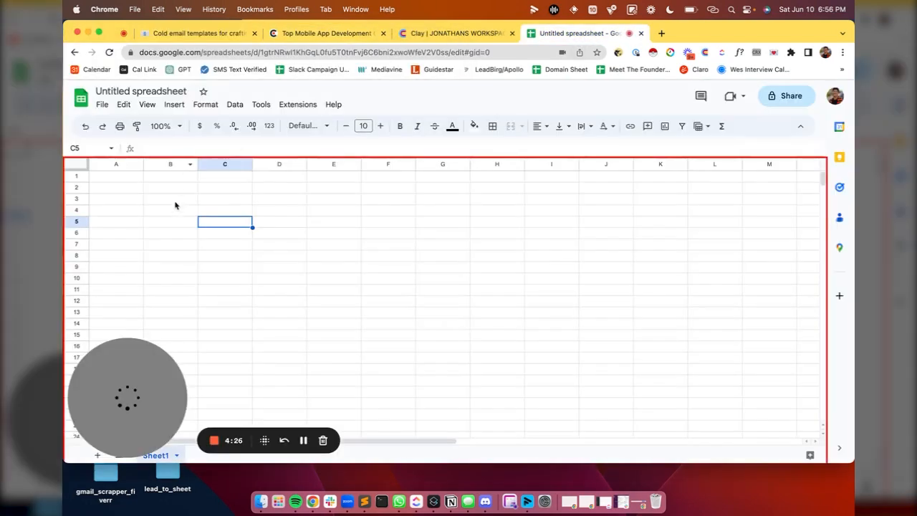
{"action": "left_click", "coordinate": [122, 179]}
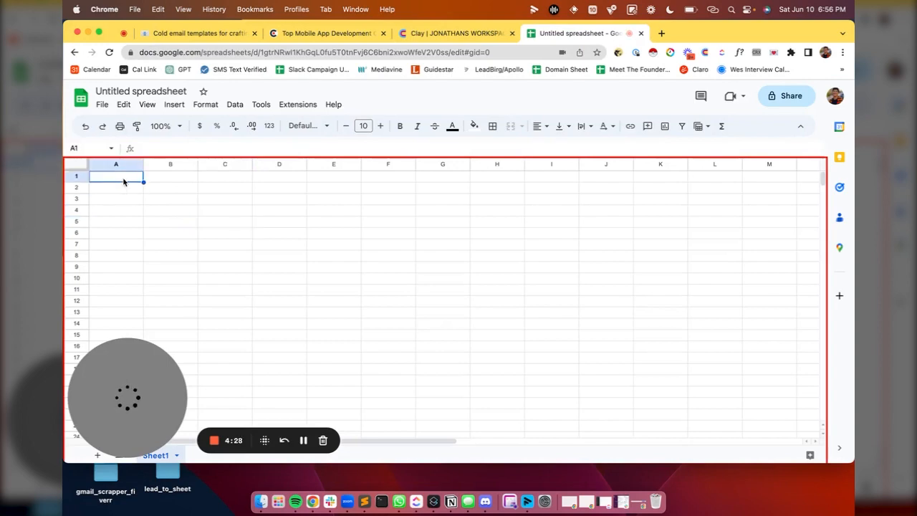
{"action": "key", "text": "super+v"}
- Freeze the header row of the pasted company data
{"action": "left_click", "coordinate": [76, 177]}
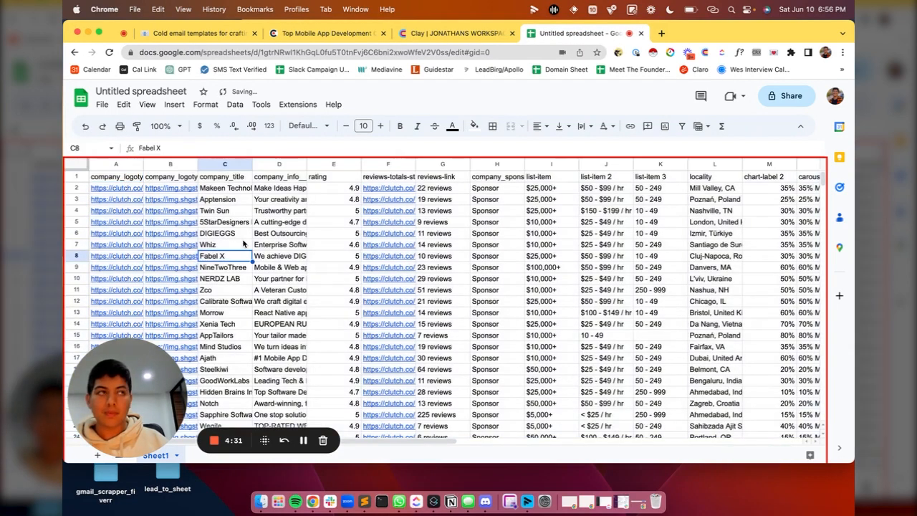
{"action": "left_click", "coordinate": [147, 104]}
{"action": "mouse_move", "coordinate": [176, 141]}
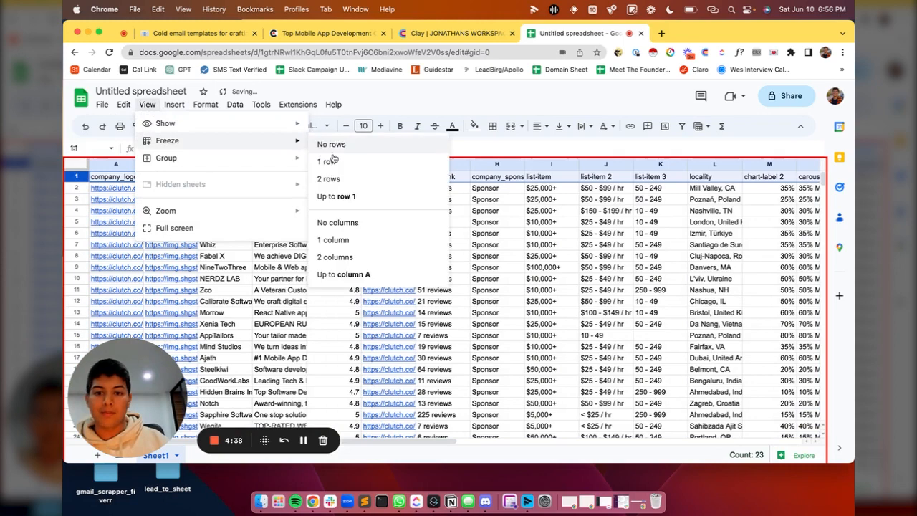
{"action": "left_click", "coordinate": [326, 159]}
{"action": "left_click", "coordinate": [224, 212]}
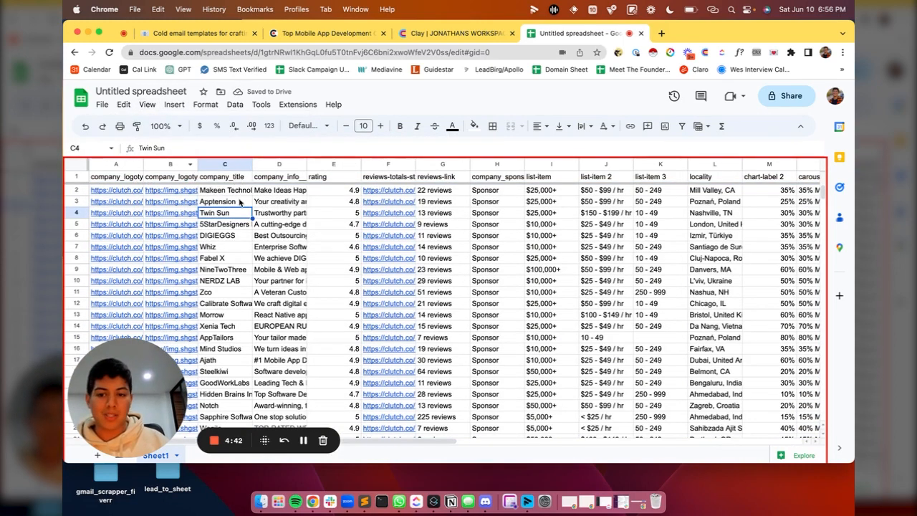
- Delete the two company logo link columns and all columns from company_info__wrap through module-list
{"action": "left_click_drag", "start_coordinate": [177, 166], "coordinate": [133, 165]}
{"action": "right_click", "coordinate": [136, 165]}
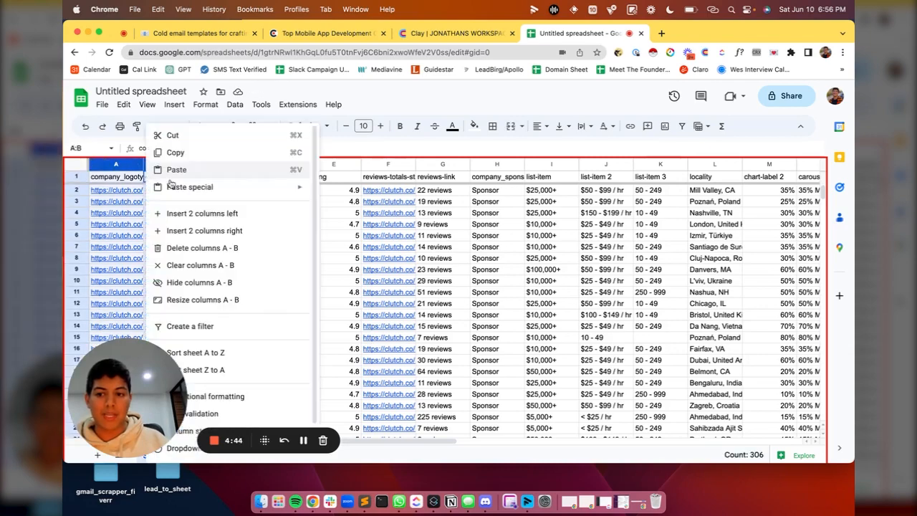
{"action": "left_click", "coordinate": [217, 249]}
{"action": "left_click_drag", "start_coordinate": [170, 165], "coordinate": [615, 205]}
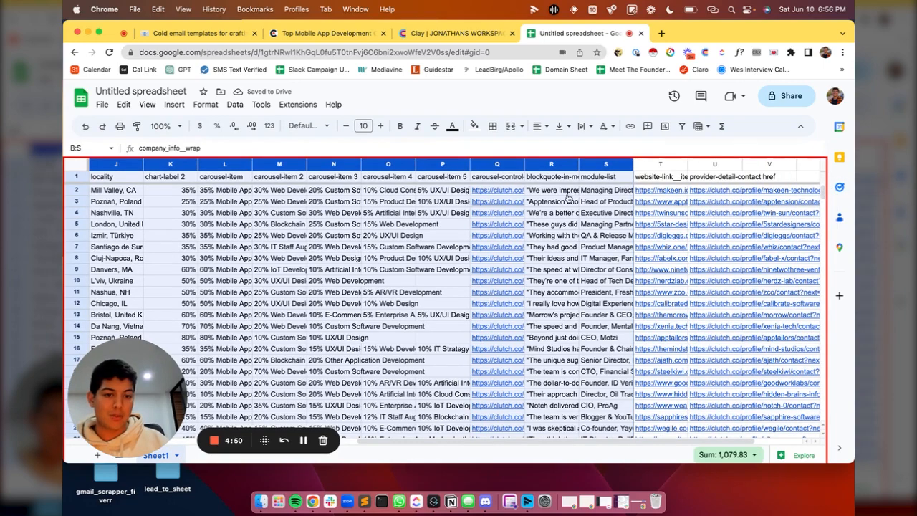
{"action": "right_click", "coordinate": [566, 198]}
{"action": "left_click", "coordinate": [608, 249]}
- Delete every column after the website links, starting with provider-detail-contact href, leaving only company titles and websites
{"action": "left_click", "coordinate": [243, 210]}
{"action": "left_click_drag", "start_coordinate": [221, 165], "coordinate": [384, 172]}
{"action": "right_click", "coordinate": [268, 213]}
{"action": "left_click", "coordinate": [353, 248]}
{"action": "left_click", "coordinate": [170, 225]}
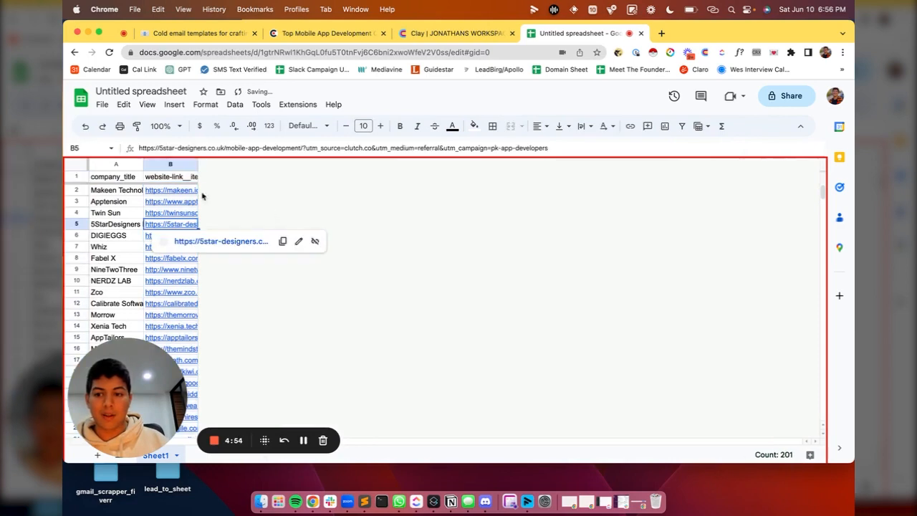
- Widen the company_title column and fit the website link column to its full URLs
{"action": "left_click", "coordinate": [115, 176]}
{"action": "left_click_drag", "start_coordinate": [144, 163], "coordinate": [210, 164]}
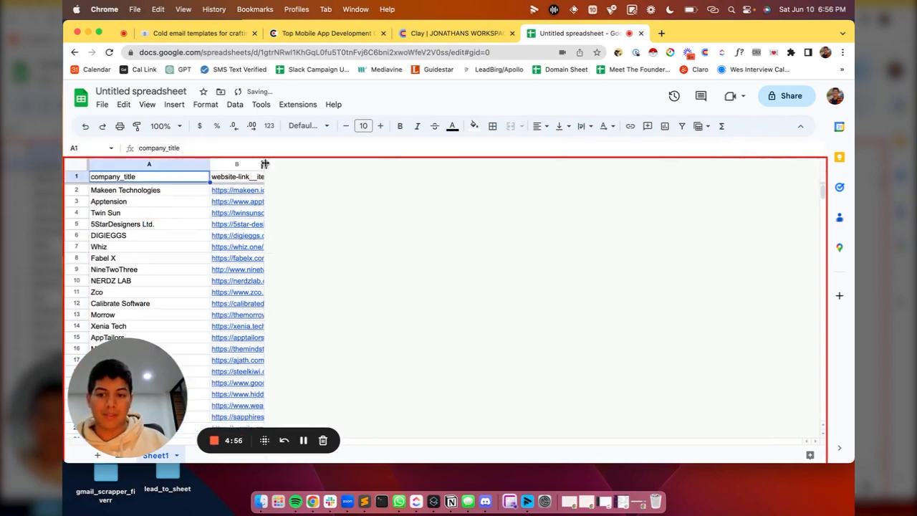
{"action": "double_click", "coordinate": [264, 165]}
- Rename the two column headers to Company Name and Domain URL
{"action": "type", "text": "Co"}
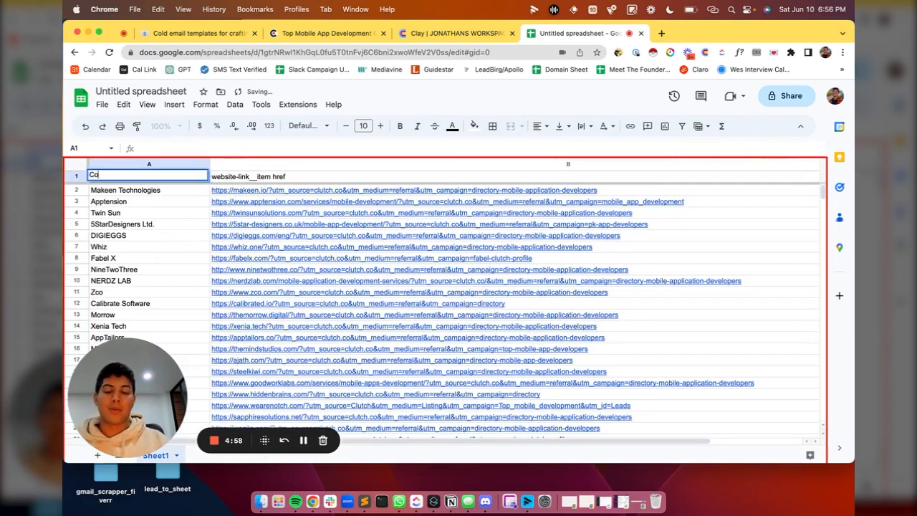
{"action": "type", "text": "mpany Name"}
{"action": "key", "text": "Tab"}
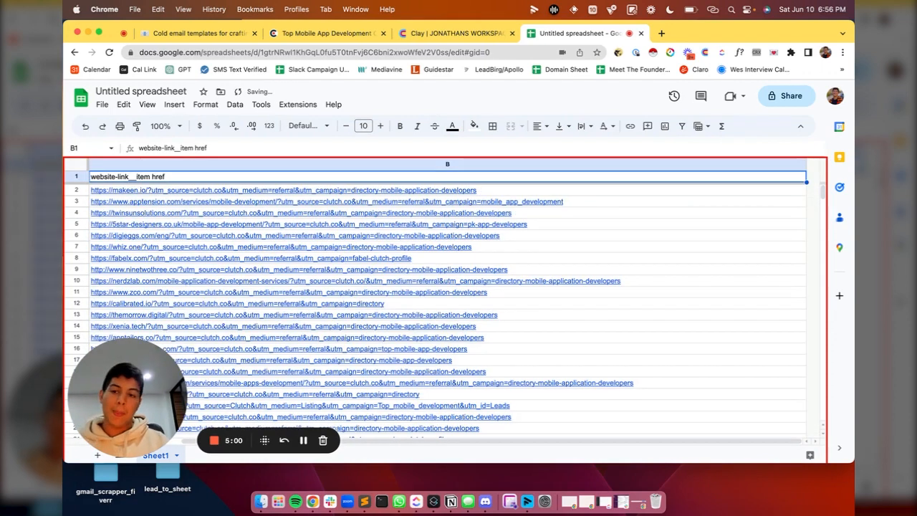
{"action": "type", "text": "Domain"}
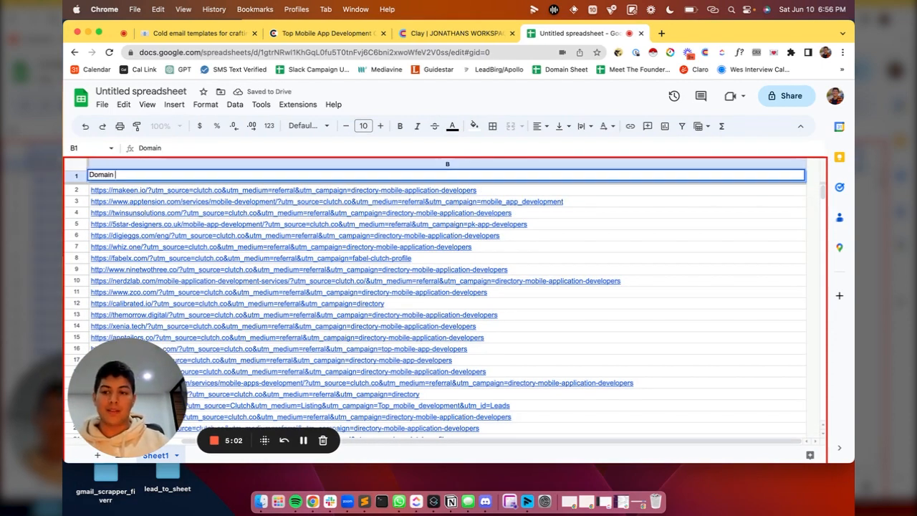
{"action": "key", "text": "BackSpace"}
{"action": "type", "text": "URL"}
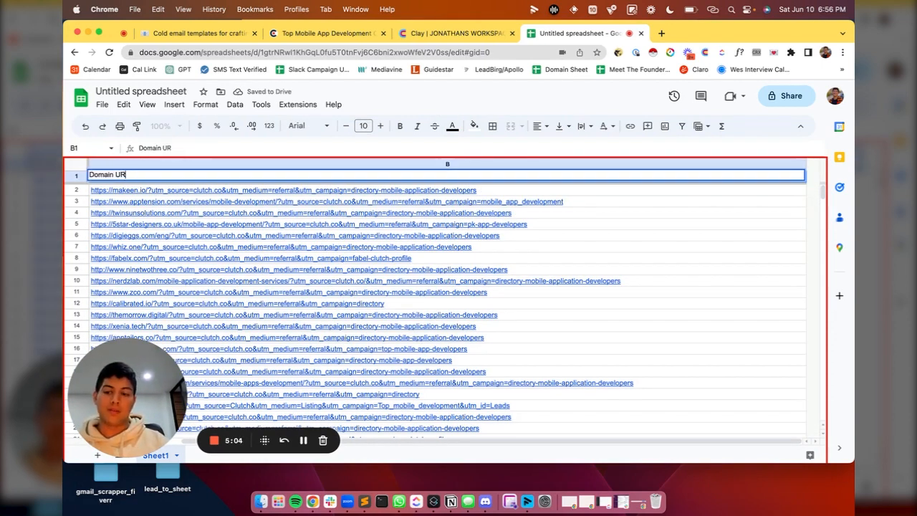
{"action": "key", "text": "Return"}
- Rename the spreadsheet as CLUTCH - MOBILE APP DEVELOPMENT
{"action": "left_click", "coordinate": [166, 95]}
{"action": "type", "text": "linMobil"}
{"action": "key", "text": "BackSpace"}
{"action": "key", "text": "BackSpace"}
{"action": "key", "text": "BackSpace"}
{"action": "key", "text": "BackSpace"}
{"action": "key", "text": "BackSpace"}
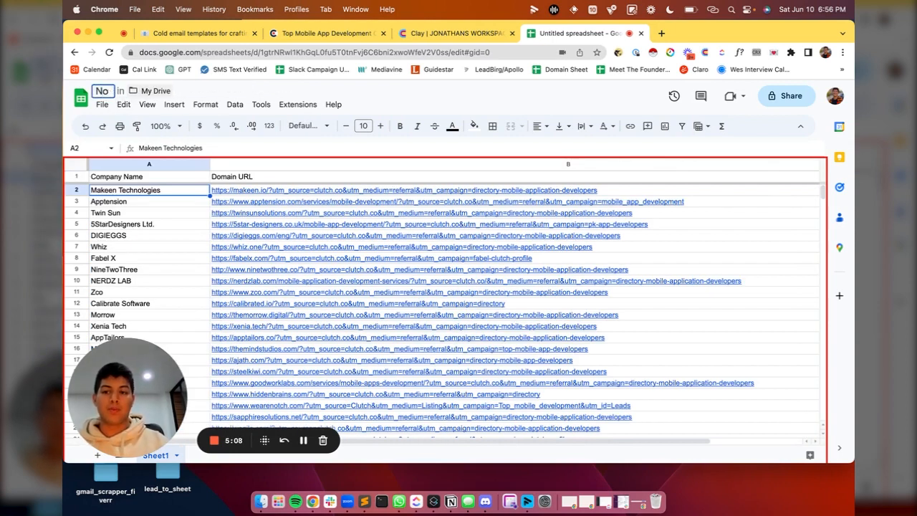
{"action": "type", "text": "CLUTCH"}
{"action": "key", "text": "BackSpace"}
{"action": "key", "text": "BackSpace"}
{"action": "key", "text": "BackSpace"}
{"action": "type", "text": "CT"}
{"action": "key", "text": "BackSpace"}
{"action": "key", "text": "BackSpace"}
{"action": "type", "text": "TCH - MOVILE"}
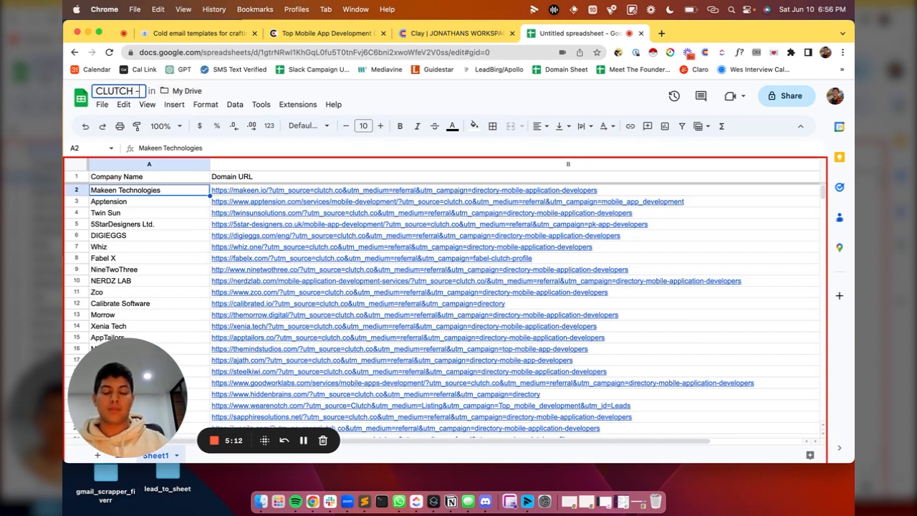
{"action": "key", "text": "BackSpace"}
{"action": "key", "text": "BackSpace"}
{"action": "key", "text": "BackSpace"}
{"action": "key", "text": "BackSpace"}
{"action": "type", "text": "B"}
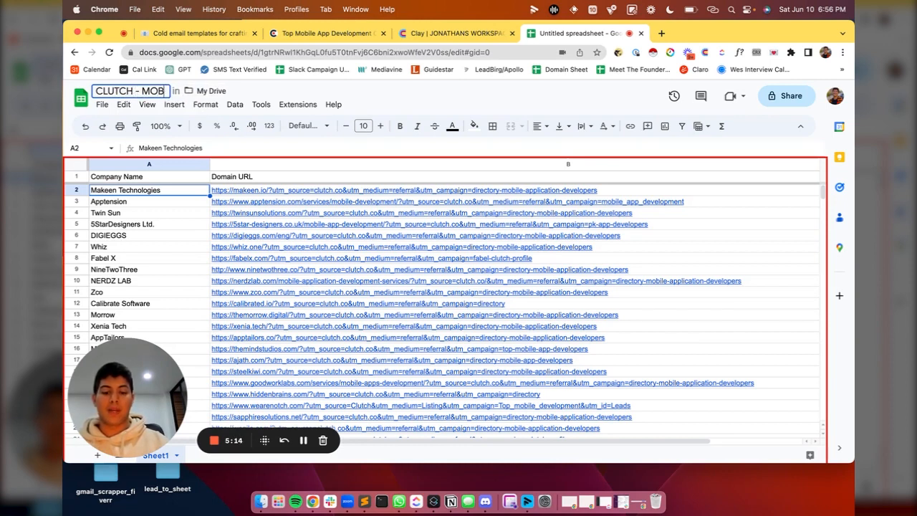
{"action": "type", "text": "ILE APP DEVELOPMENT"}
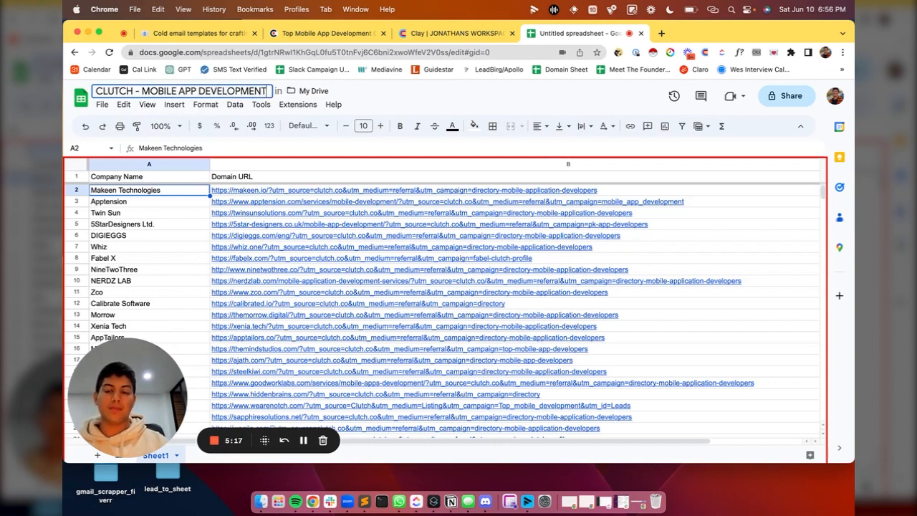
{"action": "left_click", "coordinate": [245, 225]}
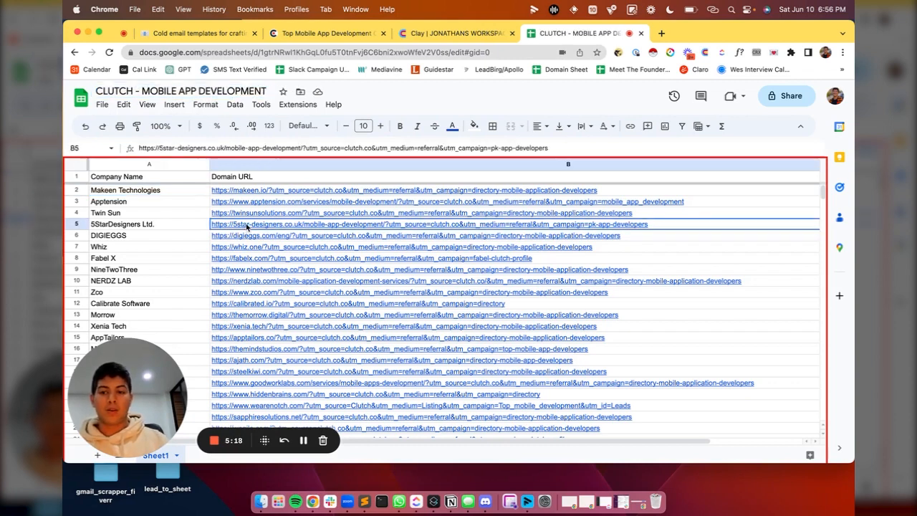
- Download the company sheet as a Comma Separated Values (.csv) file
{"action": "left_click_drag", "start_coordinate": [142, 374], "coordinate": [812, 383]}
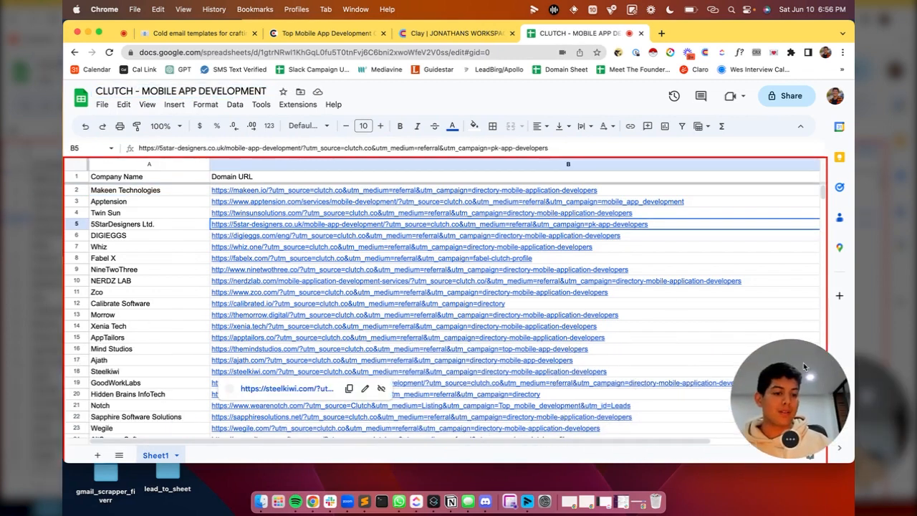
{"action": "left_click", "coordinate": [103, 107]}
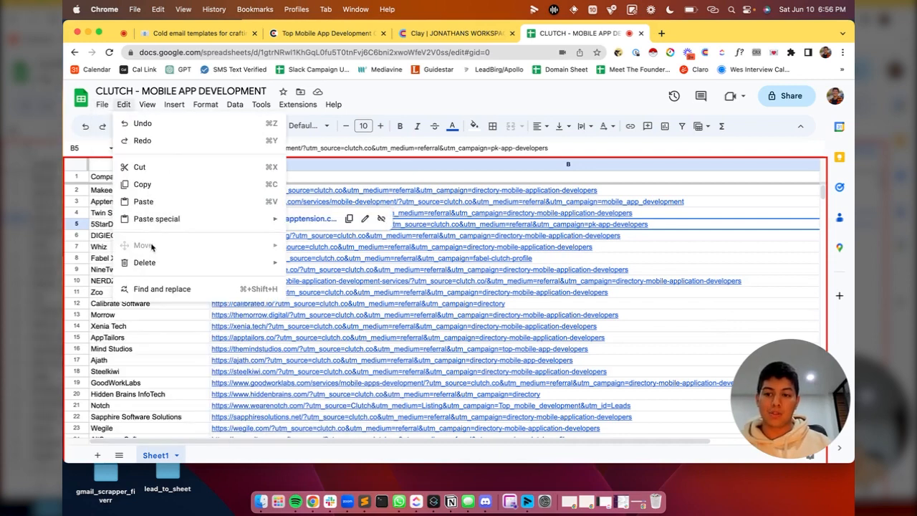
{"action": "mouse_move", "coordinate": [121, 236]}
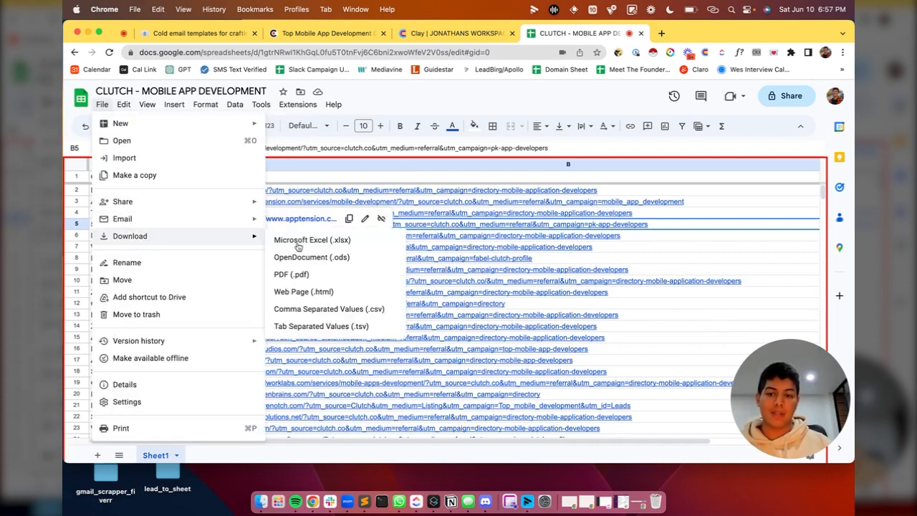
{"action": "left_click", "coordinate": [332, 310]}
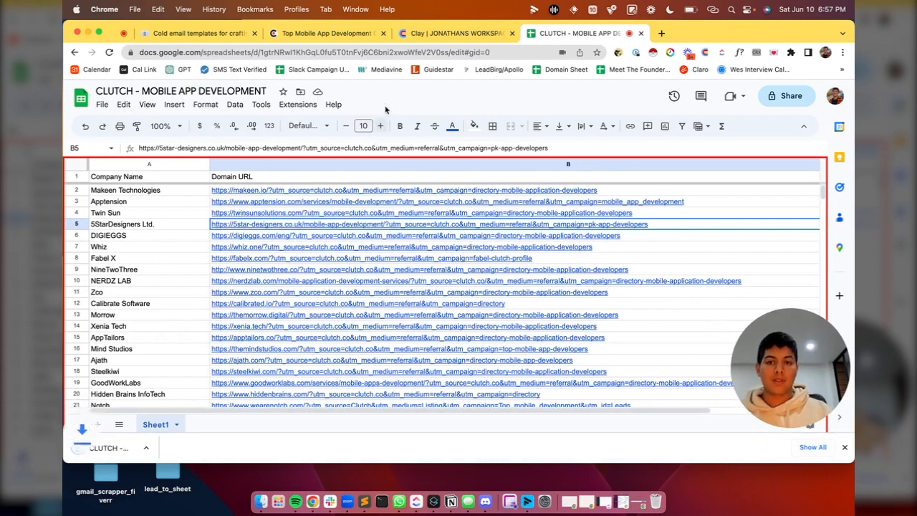
- Switch to Clay and import the downloaded CLUTCH - MOBILE APP DEVELOPMENT CSV into a new blank table
{"action": "left_click", "coordinate": [441, 33]}
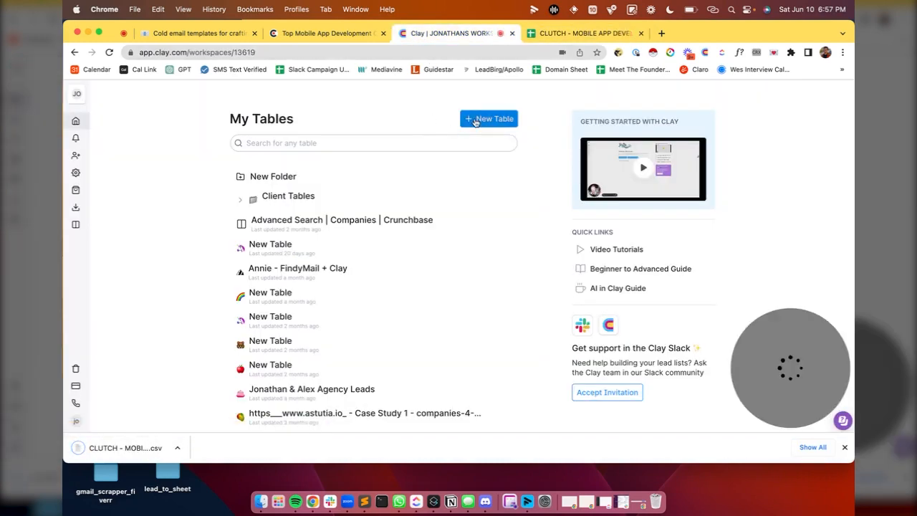
{"action": "left_click", "coordinate": [476, 119]}
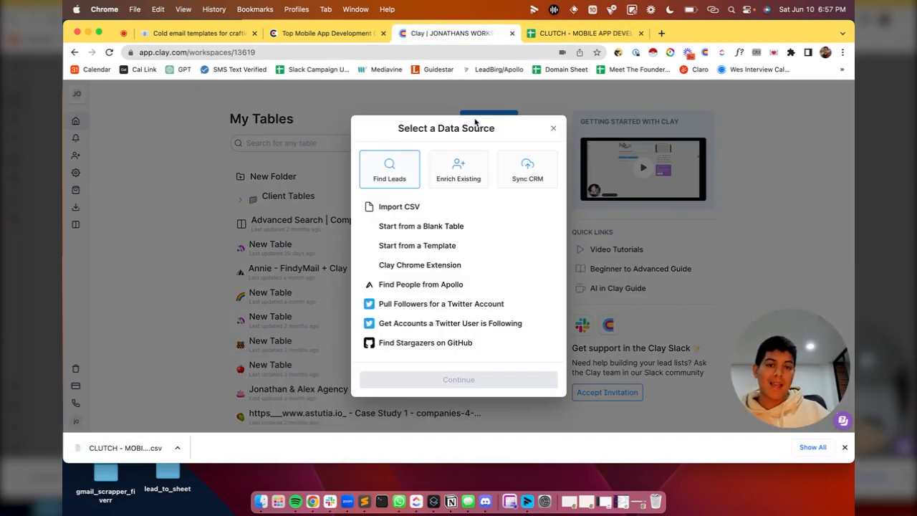
{"action": "left_click", "coordinate": [422, 210]}
{"action": "left_click", "coordinate": [458, 380]}
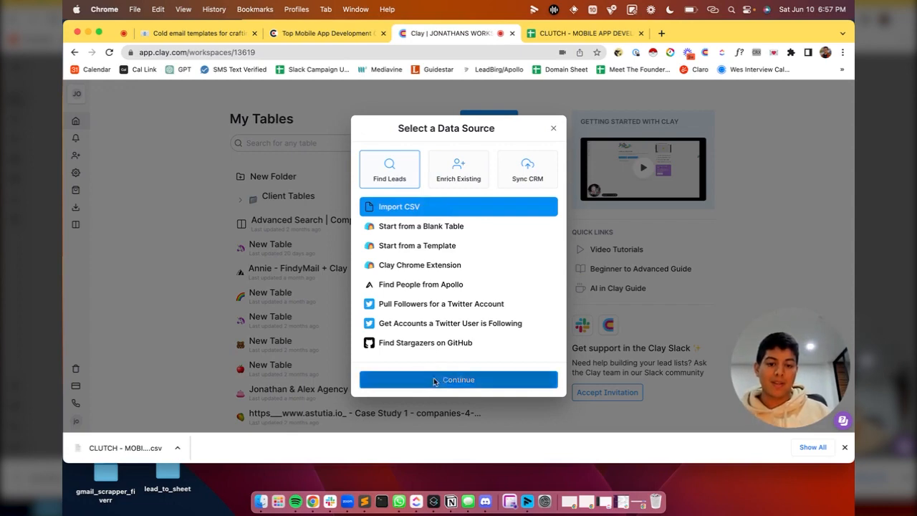
{"action": "left_click_drag", "start_coordinate": [131, 446], "coordinate": [449, 298]}
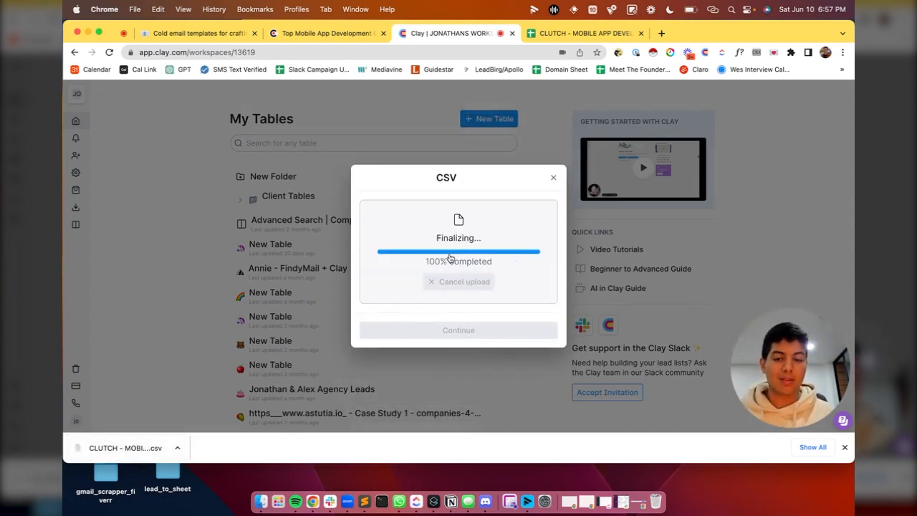
{"action": "left_click", "coordinate": [446, 326]}
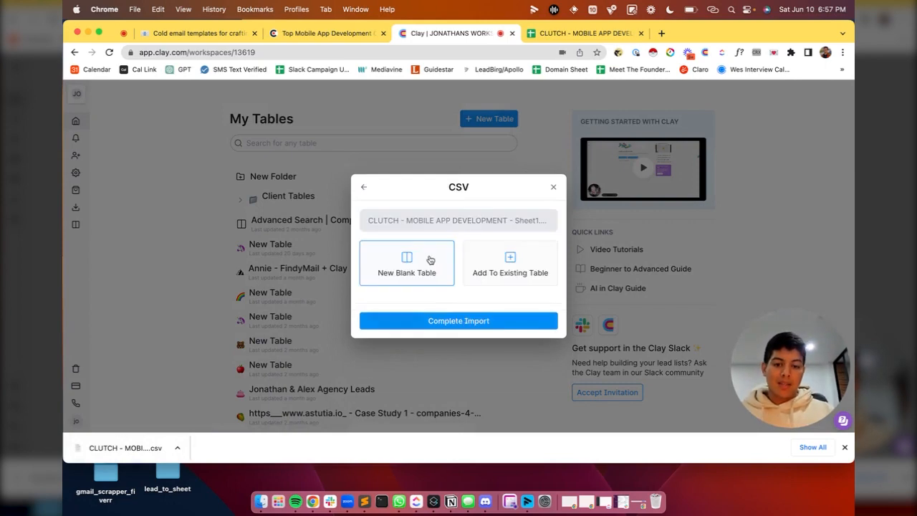
{"action": "left_click", "coordinate": [456, 318]}
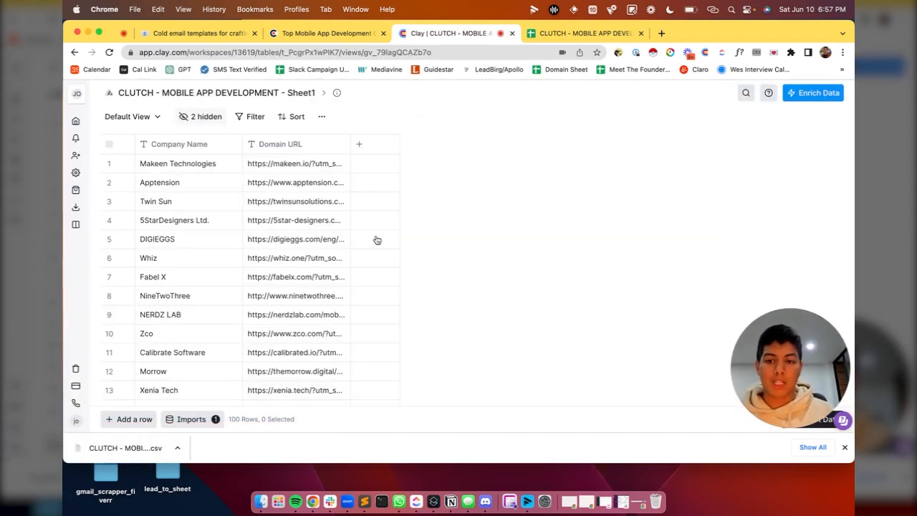
- Widen the Domain URL column and examine the full URLs of Makeen Technologies and Apptension
{"action": "left_click_drag", "start_coordinate": [350, 144], "coordinate": [461, 144]}
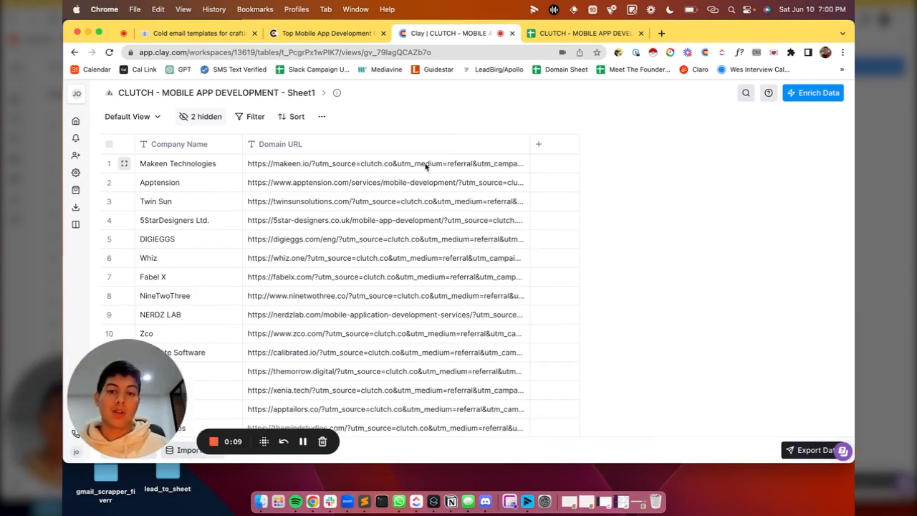
{"action": "left_click", "coordinate": [424, 164]}
{"action": "double_click", "coordinate": [425, 163]}
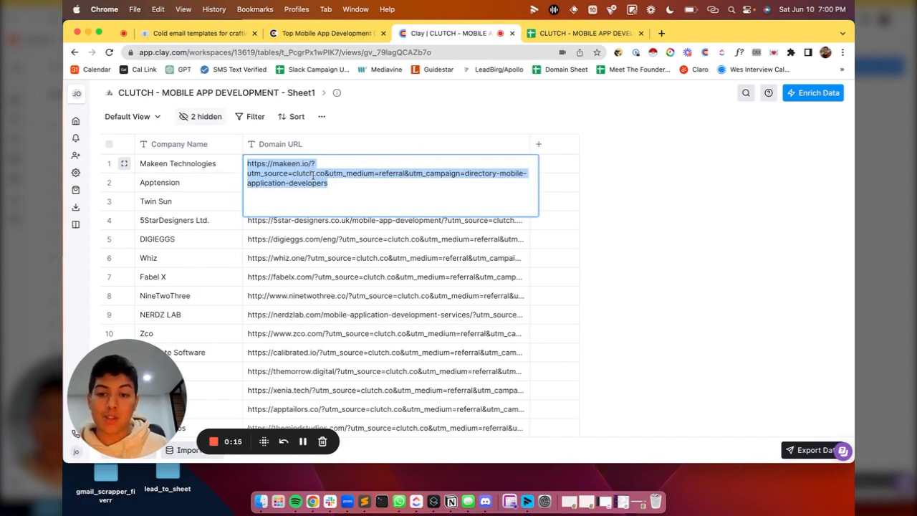
{"action": "left_click", "coordinate": [741, 306]}
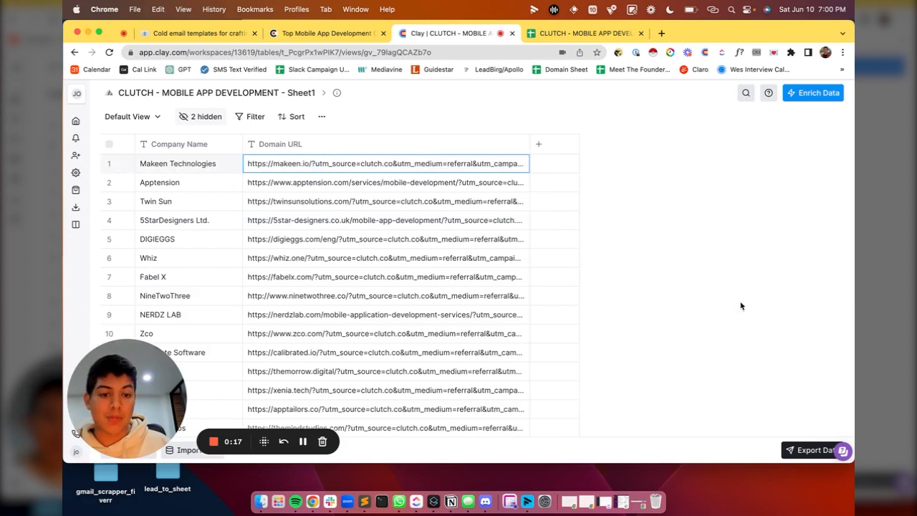
{"action": "left_click", "coordinate": [349, 184]}
{"action": "double_click", "coordinate": [348, 183]}
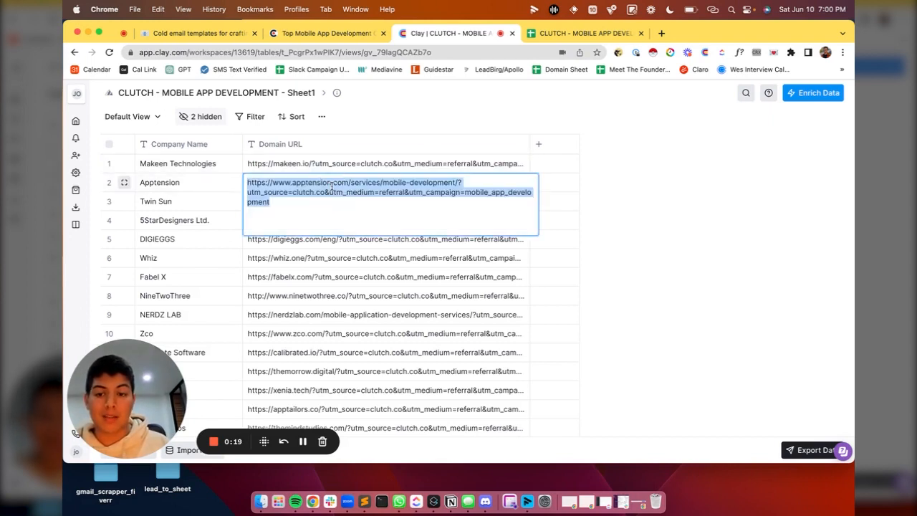
{"action": "left_click", "coordinate": [707, 217]}
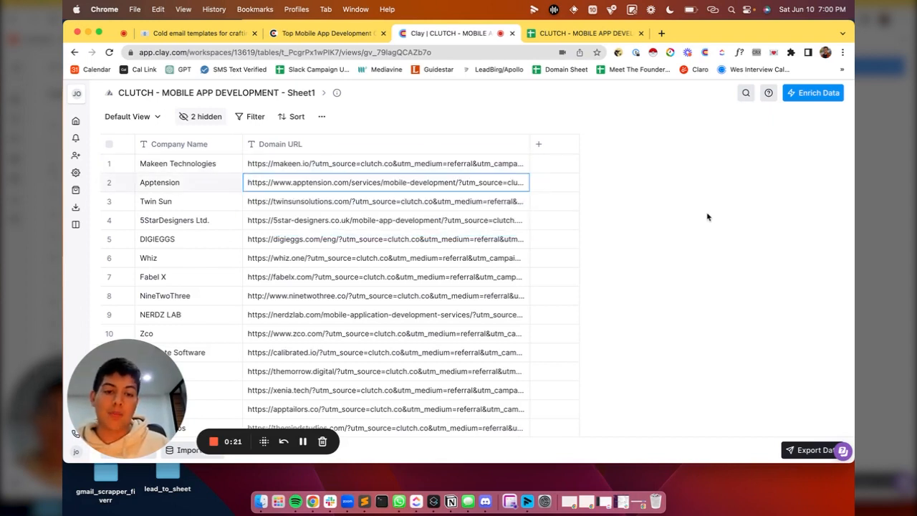
{"action": "scroll", "coordinate": [323, 204], "scroll_direction": "down", "scroll_amount": 1}
{"action": "scroll", "coordinate": [322, 204], "scroll_direction": "up", "scroll_amount": 1}
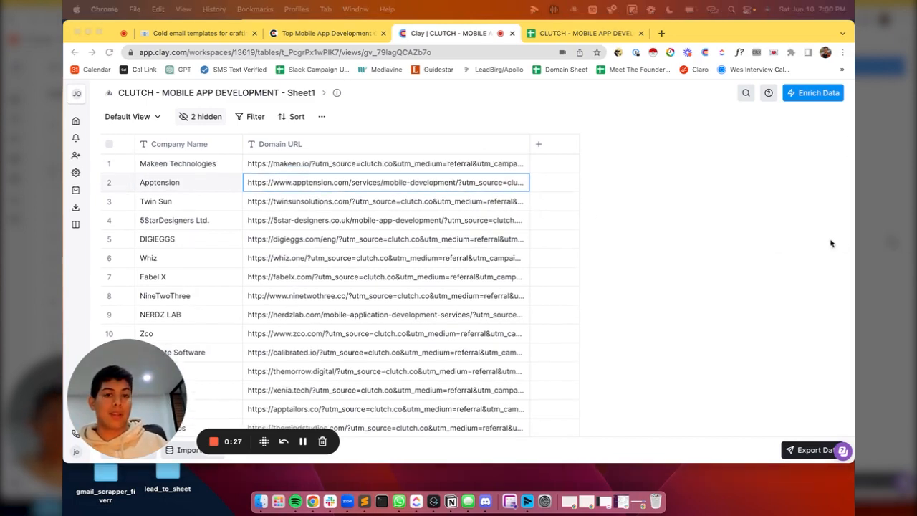
- Add a formula column and enter an AI formula prompt testing for domain endings from .io, .com, .tech, .net, .co and .org through .international
{"action": "left_click", "coordinate": [539, 144]}
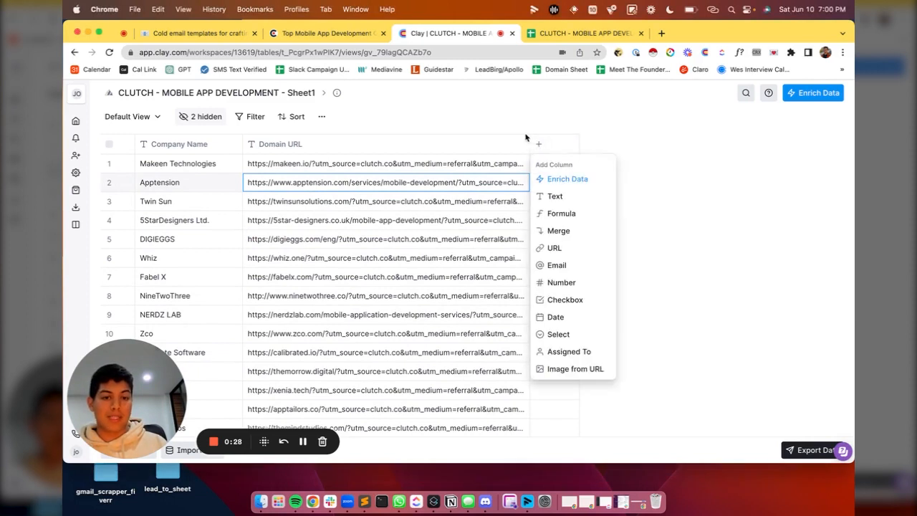
{"action": "left_click", "coordinate": [564, 214]}
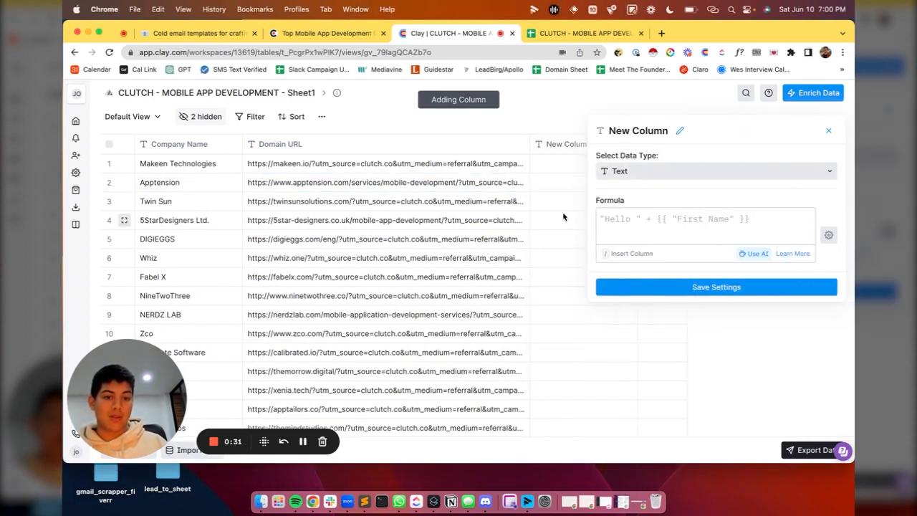
{"action": "left_click", "coordinate": [755, 253]}
{"action": "left_click", "coordinate": [369, 236]}
{"action": "type", "text": "if .io OR .com OR .tech OR .net OR .co OR .org OR .team OR .us OR .agency OR .dev OR .pro OR .st OR .eu OR .rocks OR .global OR .house OR .group OR .mx OR .it OR .vn OR .me OR .software OR .international exists in f_YQjg28adKyz7"}
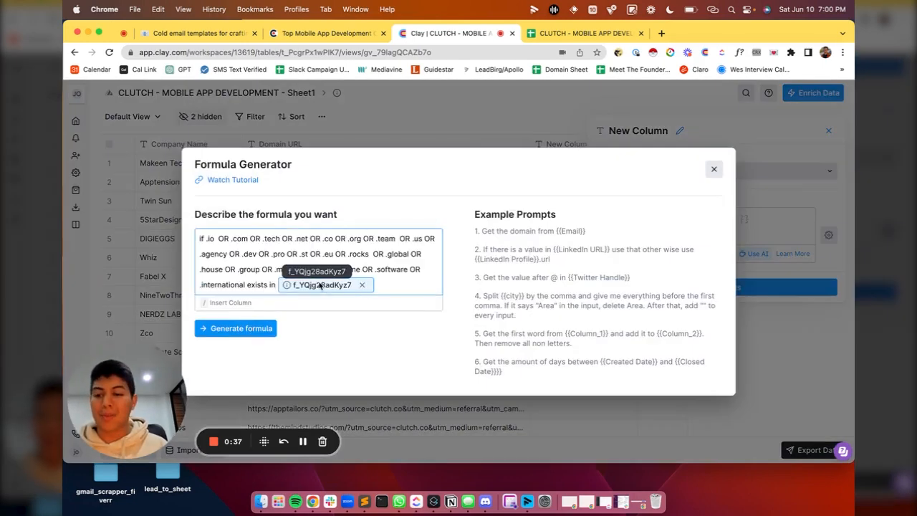
- Replace the unresolved column reference in the formula prompt with Domain URL and generate the formula
{"action": "left_click", "coordinate": [363, 286]}
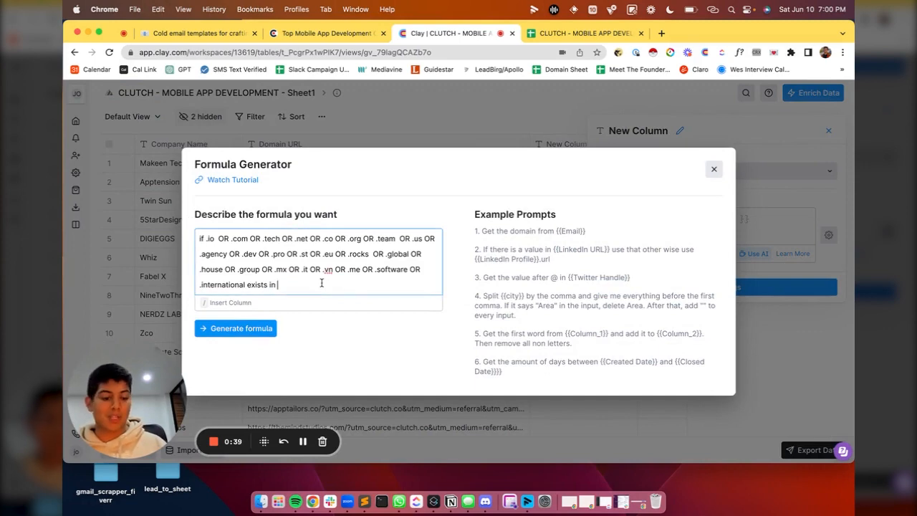
{"action": "type", "text": "/"}
{"action": "left_click", "coordinate": [347, 326]}
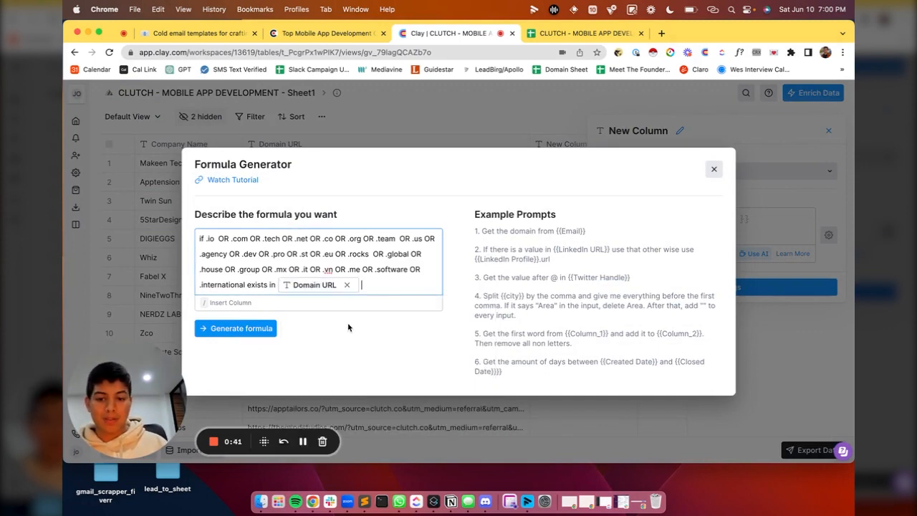
{"action": "left_click", "coordinate": [262, 329]}
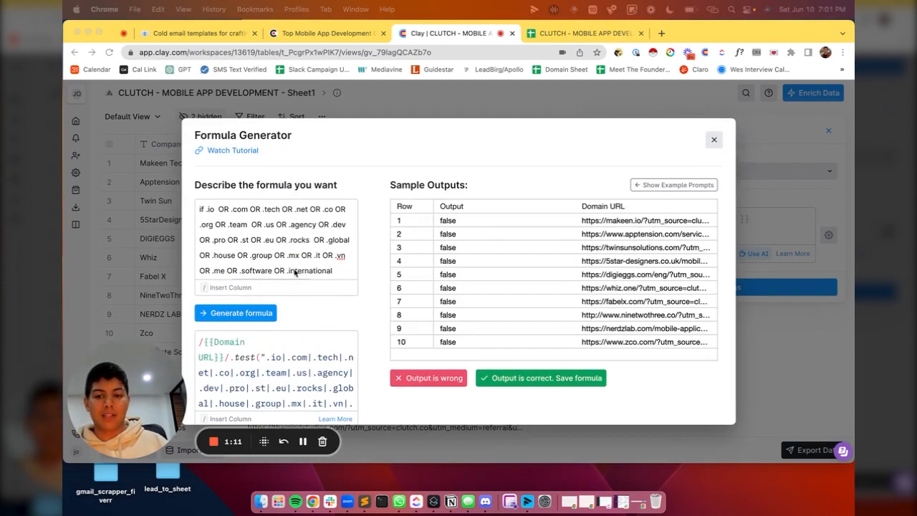
- Complete the formula prompt with "exists in Domain URL then delete everything after", generate the formula and save it
{"action": "scroll", "coordinate": [294, 272], "scroll_direction": "down", "scroll_amount": 2}
{"action": "left_click", "coordinate": [329, 271]}
{"action": "key", "text": "super+v"}
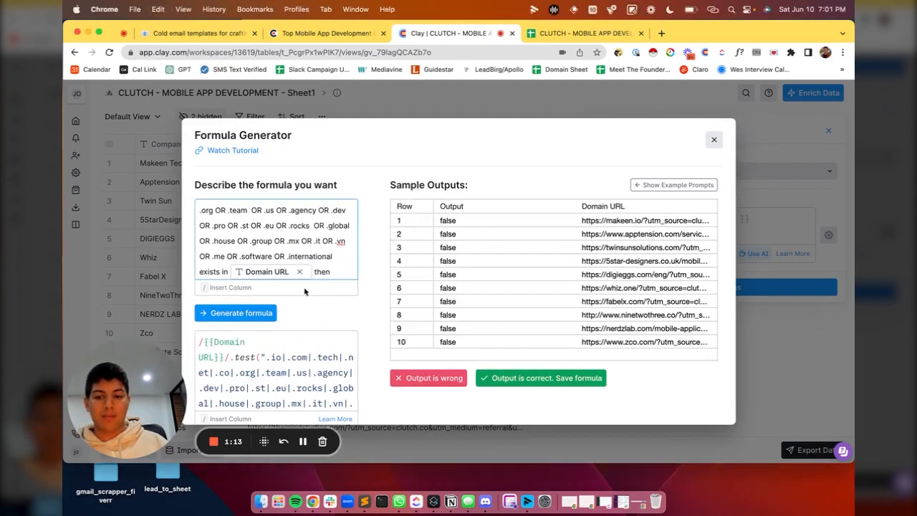
{"action": "left_click", "coordinate": [258, 314]}
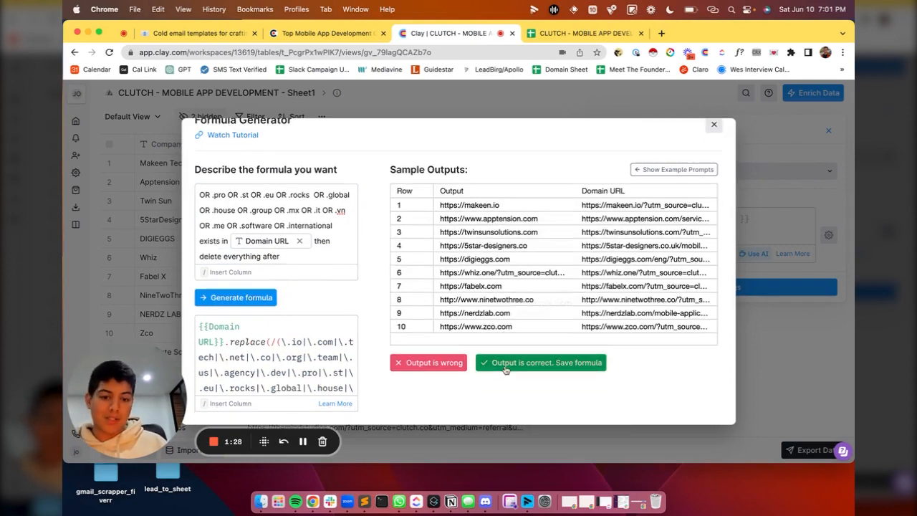
{"action": "left_click", "coordinate": [506, 365]}
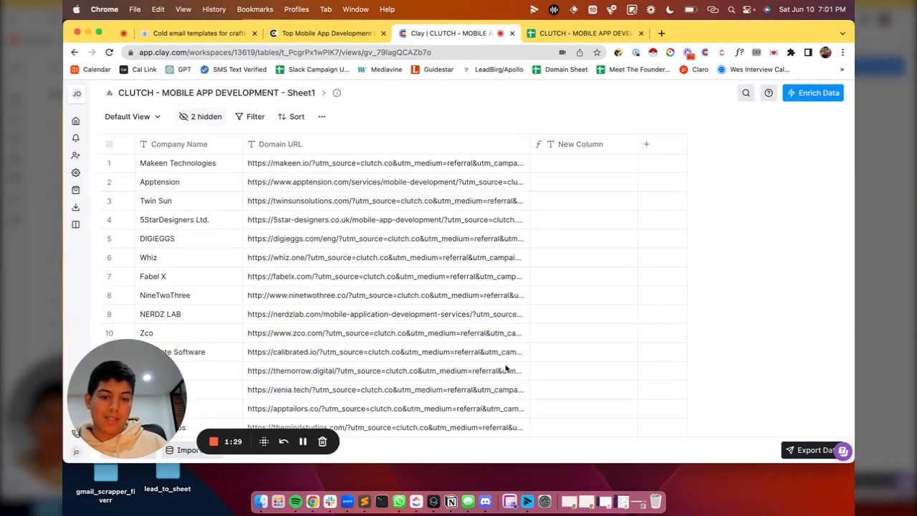
- Widen New Column and check its URLs down the table for leftover paths and tracking parameters
{"action": "scroll", "coordinate": [588, 191], "scroll_direction": "right", "scroll_amount": 3}
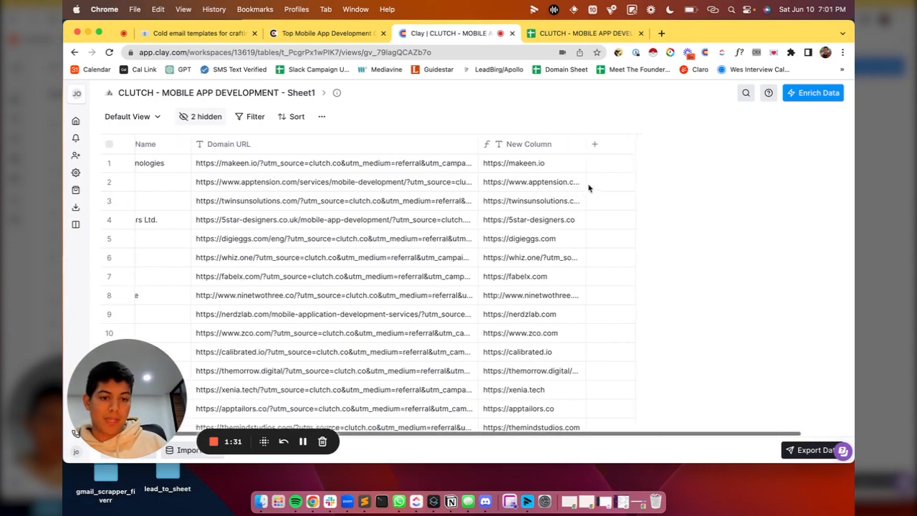
{"action": "left_click_drag", "start_coordinate": [584, 143], "coordinate": [693, 144]}
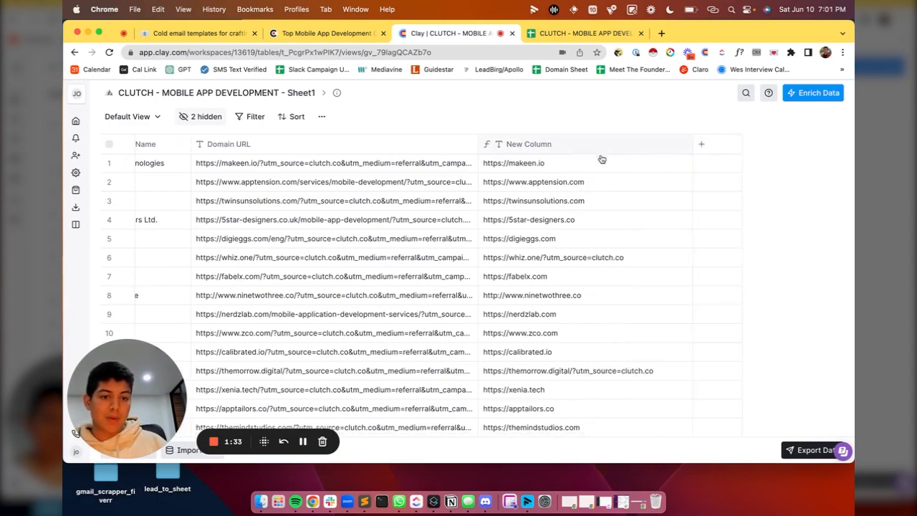
{"action": "scroll", "coordinate": [550, 248], "scroll_direction": "down", "scroll_amount": 12}
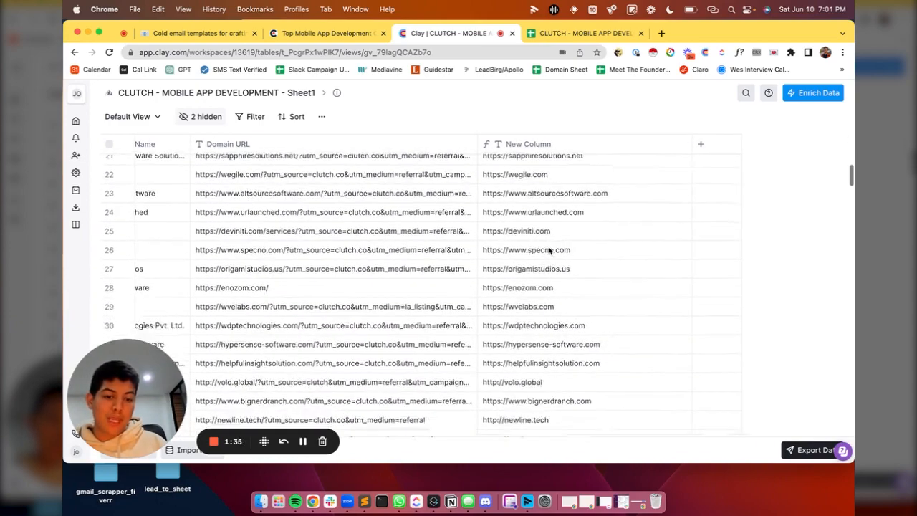
{"action": "scroll", "coordinate": [566, 250], "scroll_direction": "down", "scroll_amount": 7}
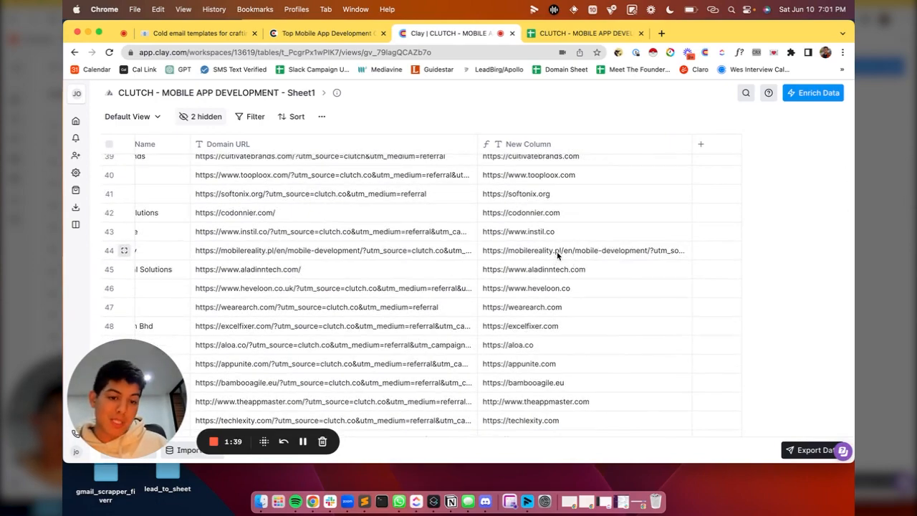
{"action": "scroll", "coordinate": [557, 255], "scroll_direction": "up", "scroll_amount": 19}
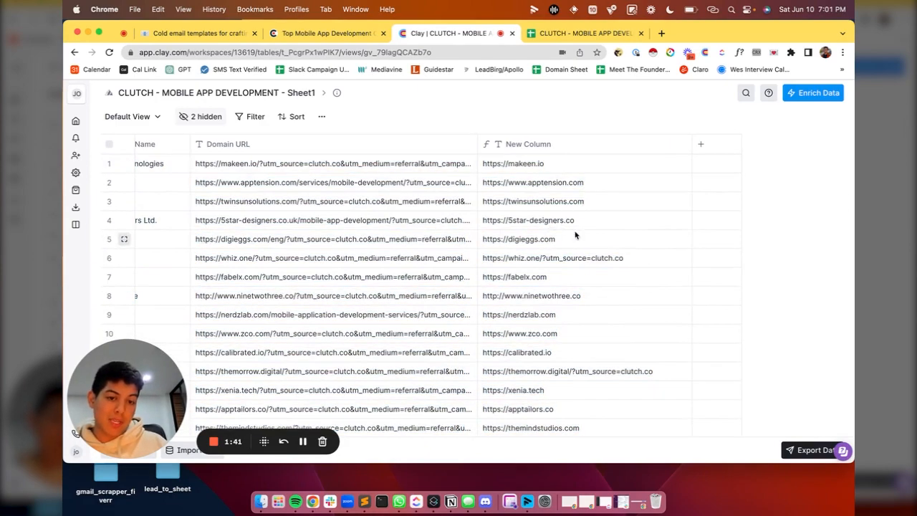
- Add "OR .one" to New Column's AI formula prompt after .international, regenerate the formula and save it
{"action": "left_click", "coordinate": [523, 144]}
{"action": "left_click", "coordinate": [516, 203]}
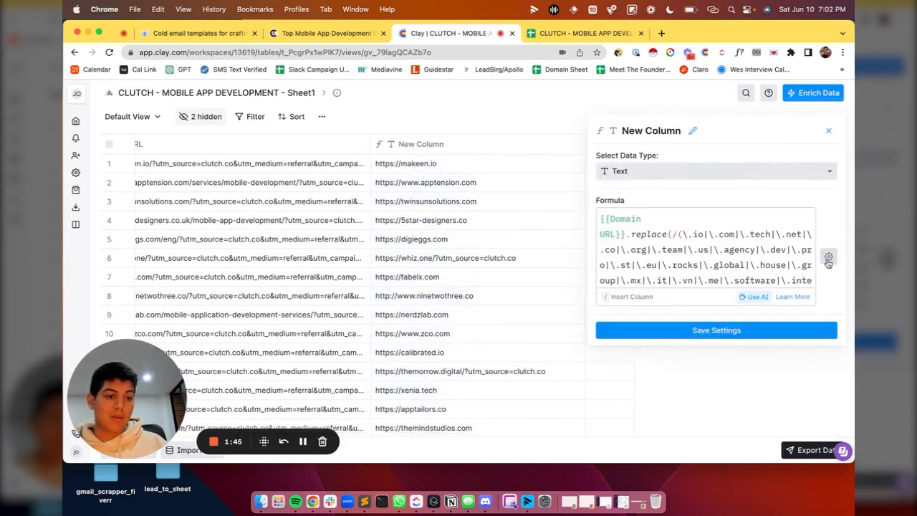
{"action": "left_click", "coordinate": [751, 297]}
{"action": "scroll", "coordinate": [289, 245], "scroll_direction": "down", "scroll_amount": 3}
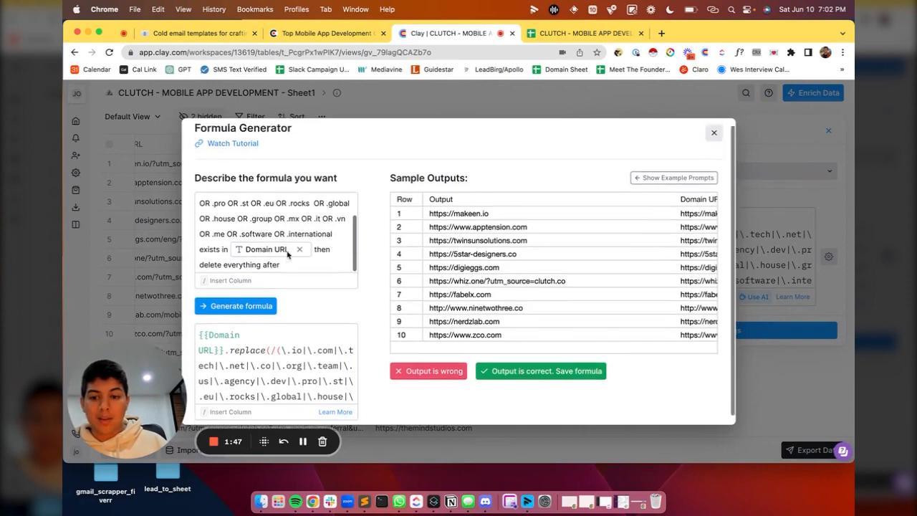
{"action": "left_click", "coordinate": [343, 224]}
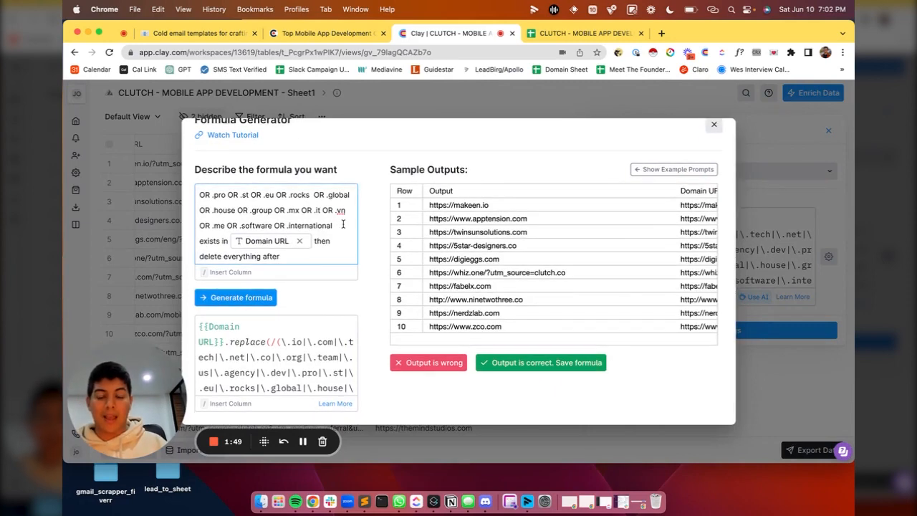
{"action": "type", "text": "OR .one"}
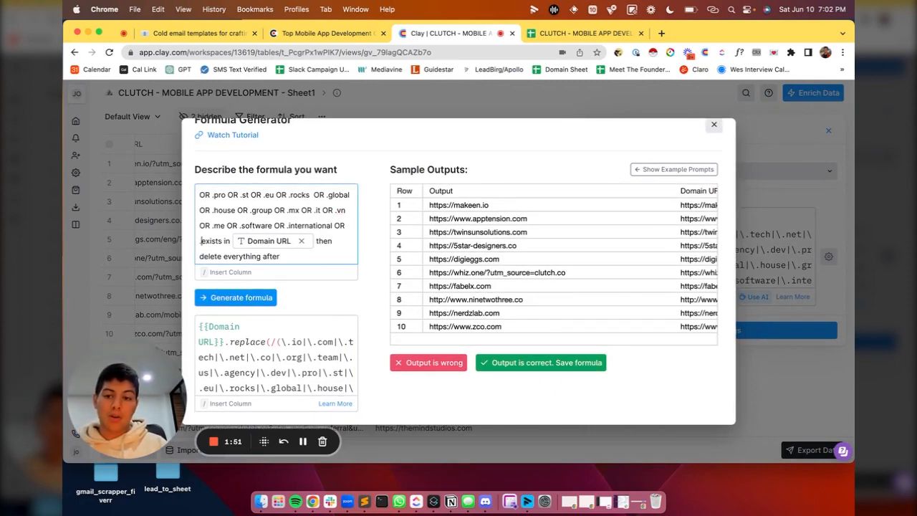
{"action": "left_click", "coordinate": [244, 297]}
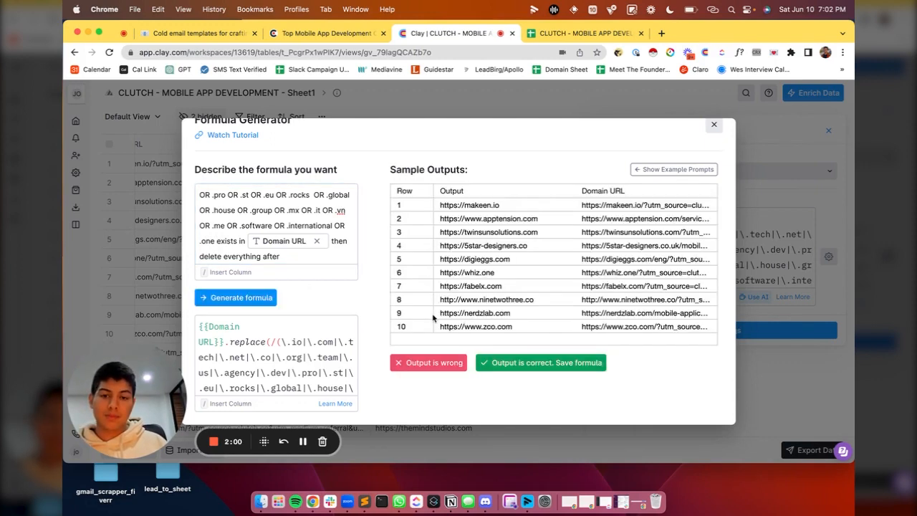
{"action": "left_click", "coordinate": [510, 364]}
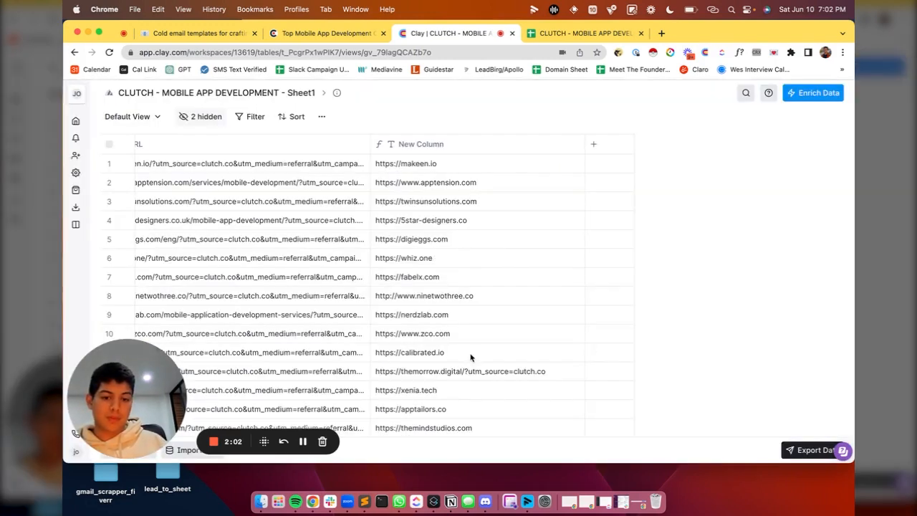
- Extend New Column's AI formula prompt with "OR .digital" after .one, regenerate the formula and save it
{"action": "scroll", "coordinate": [468, 316], "scroll_direction": "down", "scroll_amount": 5}
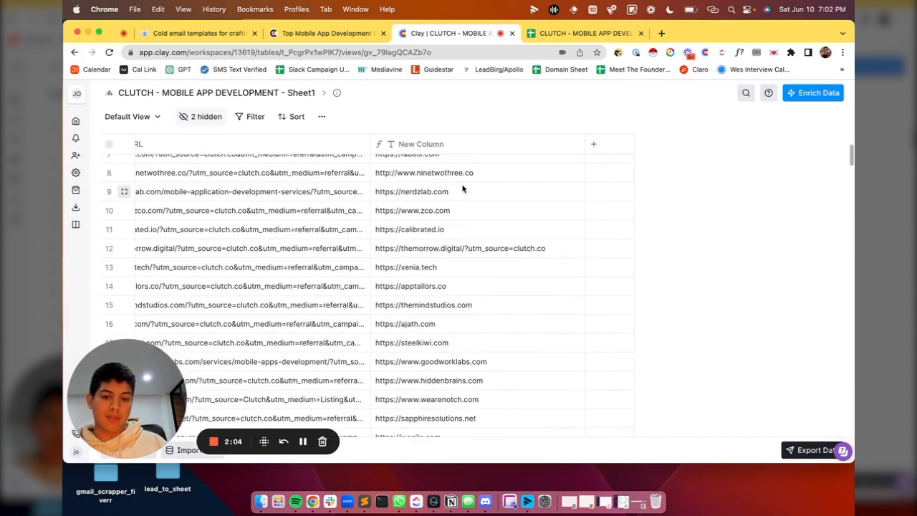
{"action": "left_click", "coordinate": [432, 141]}
{"action": "left_click", "coordinate": [492, 206]}
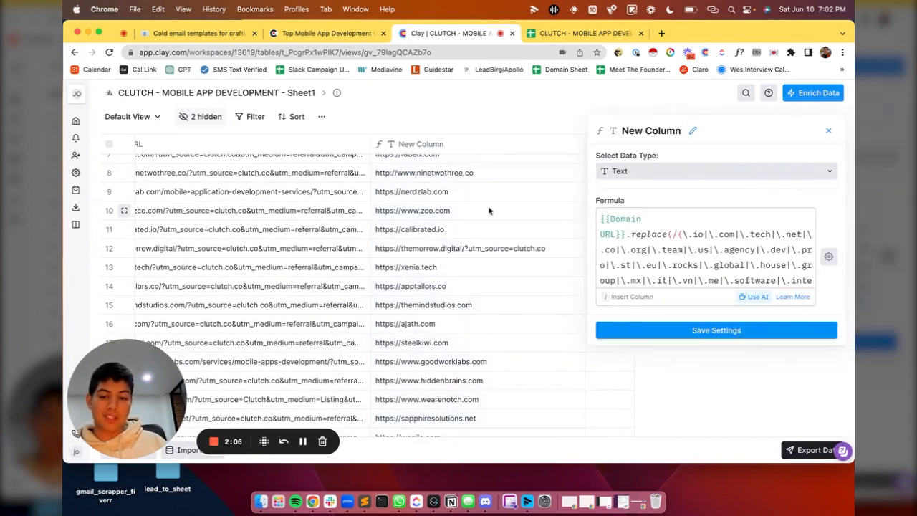
{"action": "left_click", "coordinate": [754, 296]}
{"action": "scroll", "coordinate": [332, 266], "scroll_direction": "down", "scroll_amount": 3}
{"action": "left_click", "coordinate": [217, 256]}
{"action": "type", "text": "OR .digital exists in"}
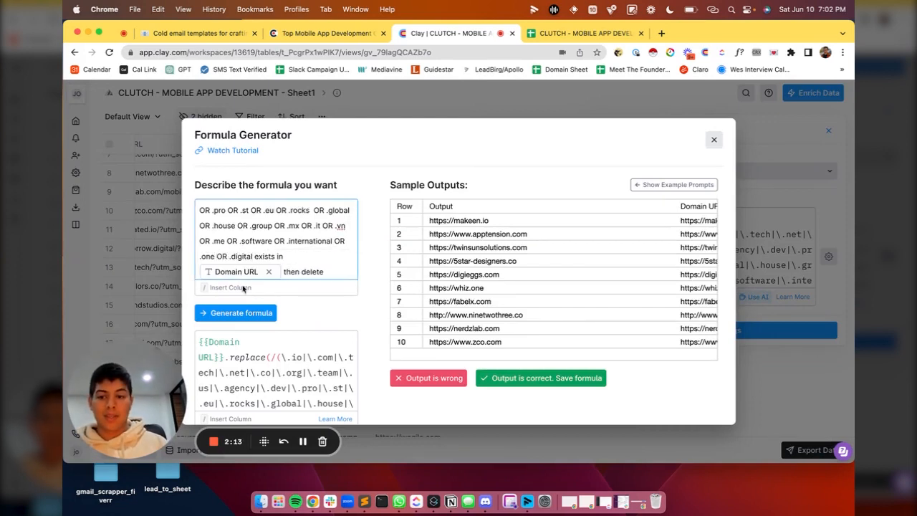
{"action": "left_click", "coordinate": [248, 311]}
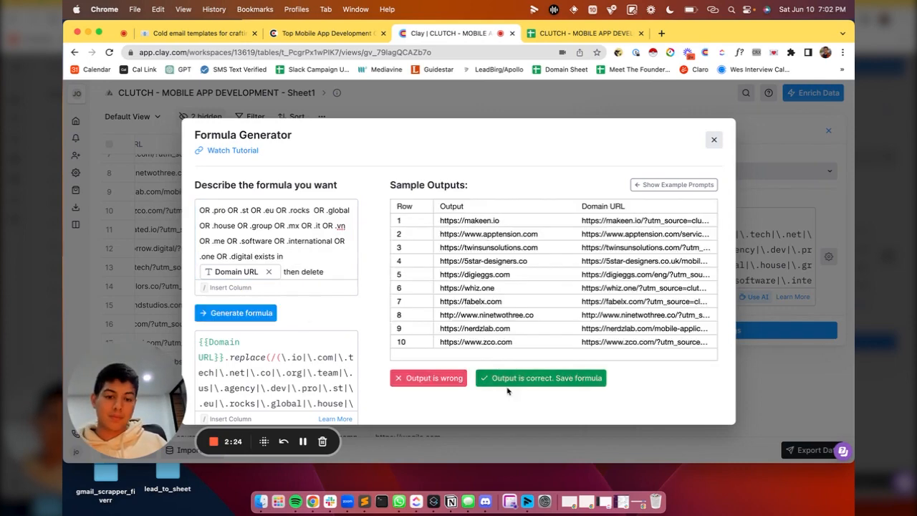
{"action": "left_click", "coordinate": [512, 379]}
- Examine the cleaned URLs throughout New Column alongside the company names and original domain URLs
{"action": "scroll", "coordinate": [480, 263], "scroll_direction": "down", "scroll_amount": 20}
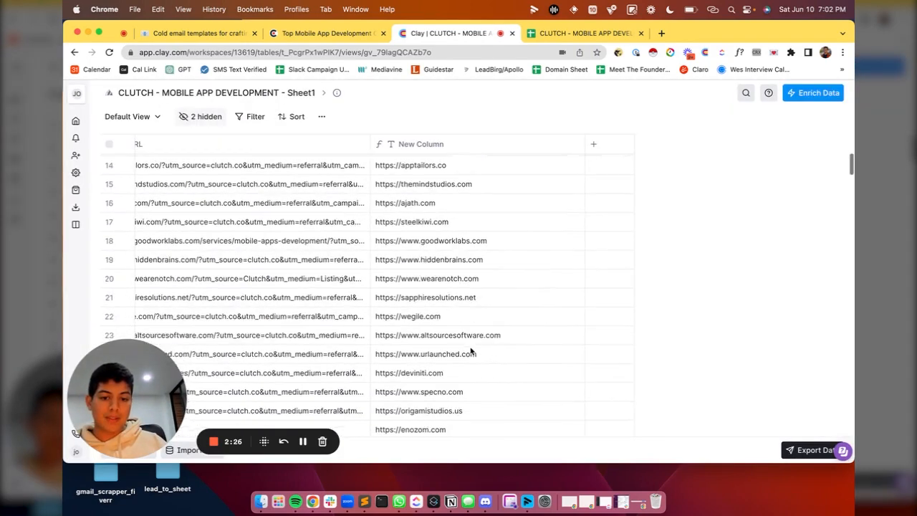
{"action": "scroll", "coordinate": [474, 329], "scroll_direction": "up", "scroll_amount": 15}
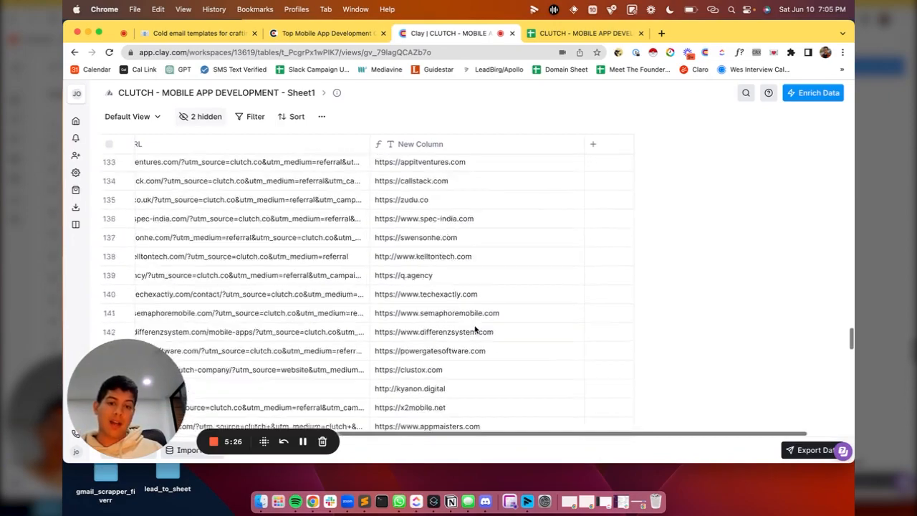
{"action": "scroll", "coordinate": [474, 329], "scroll_direction": "up", "scroll_amount": 20}
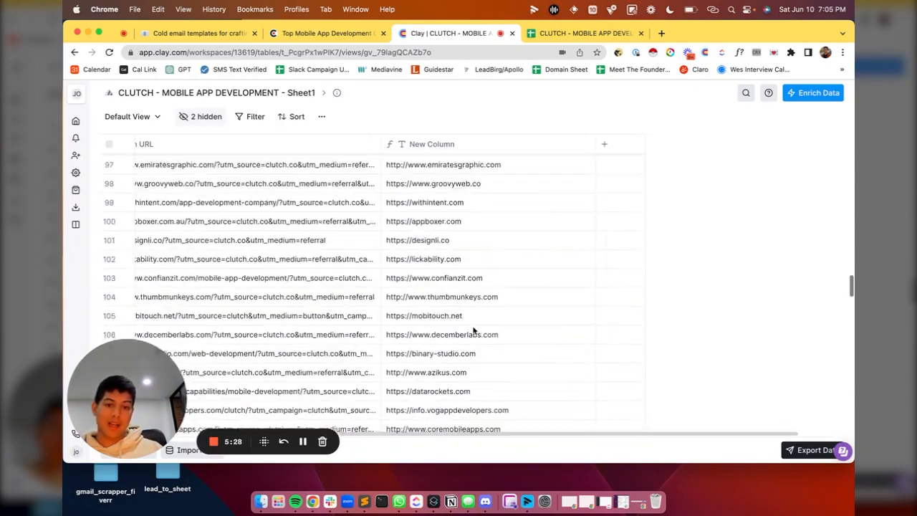
{"action": "scroll", "coordinate": [469, 330], "scroll_direction": "up", "scroll_amount": 10}
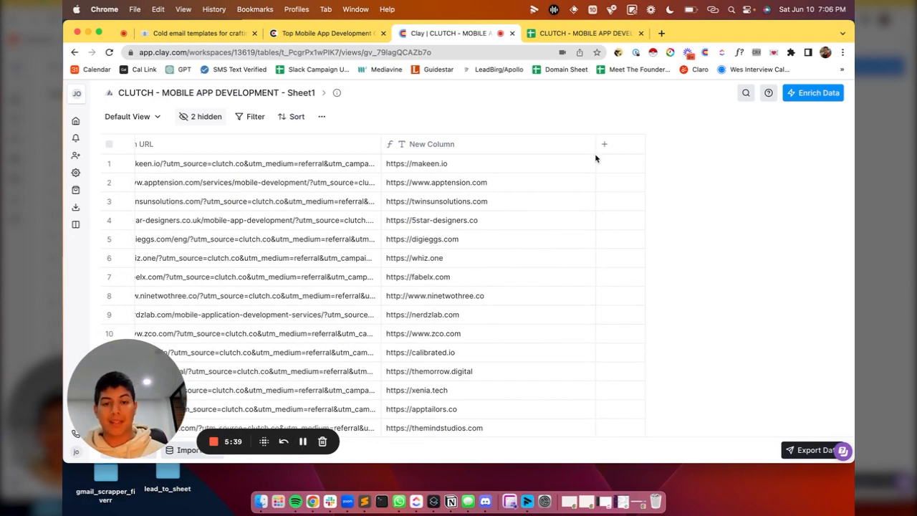
{"action": "scroll", "coordinate": [394, 172], "scroll_direction": "left", "scroll_amount": 5}
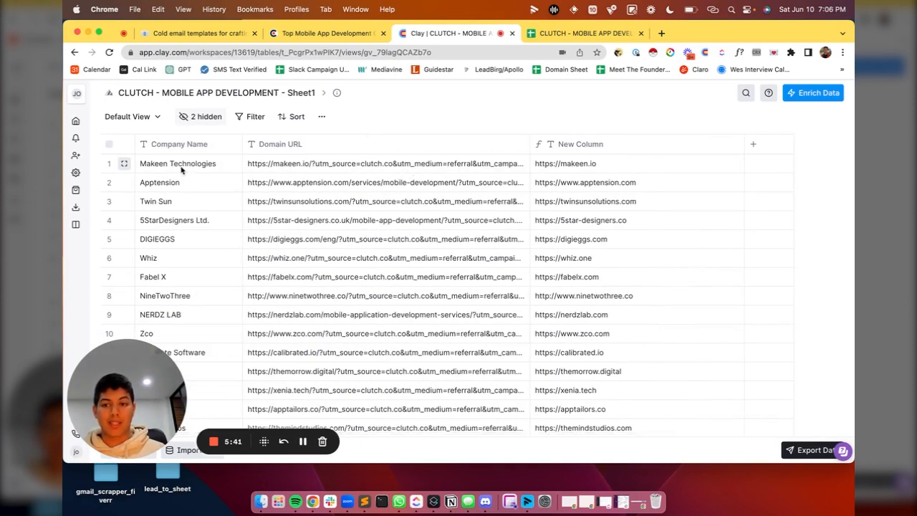
{"action": "scroll", "coordinate": [574, 176], "scroll_direction": "right", "scroll_amount": 5}
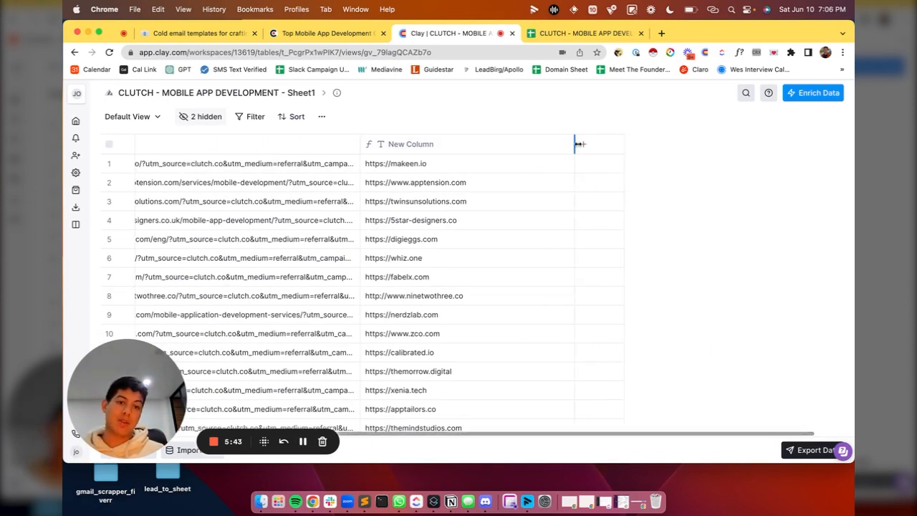
- Add a Search Google enrichment with the query site:linkedin.com/company followed by a column reference in quotation marks
{"action": "left_click", "coordinate": [583, 145]}
{"action": "left_click", "coordinate": [614, 180]}
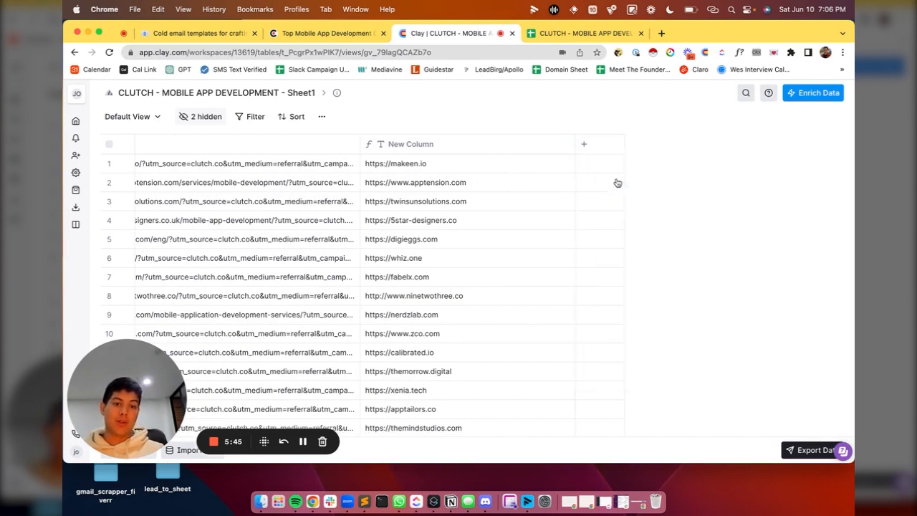
{"action": "type", "text": "search"}
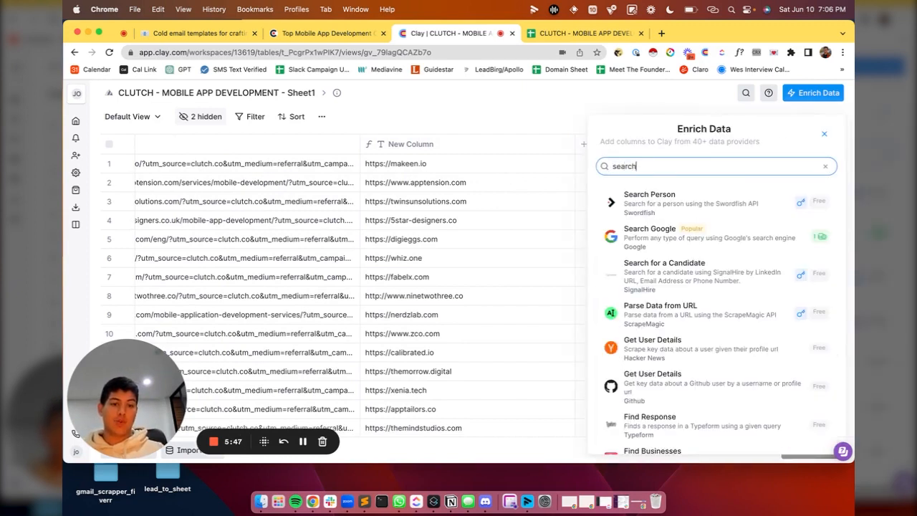
{"action": "left_click", "coordinate": [639, 235]}
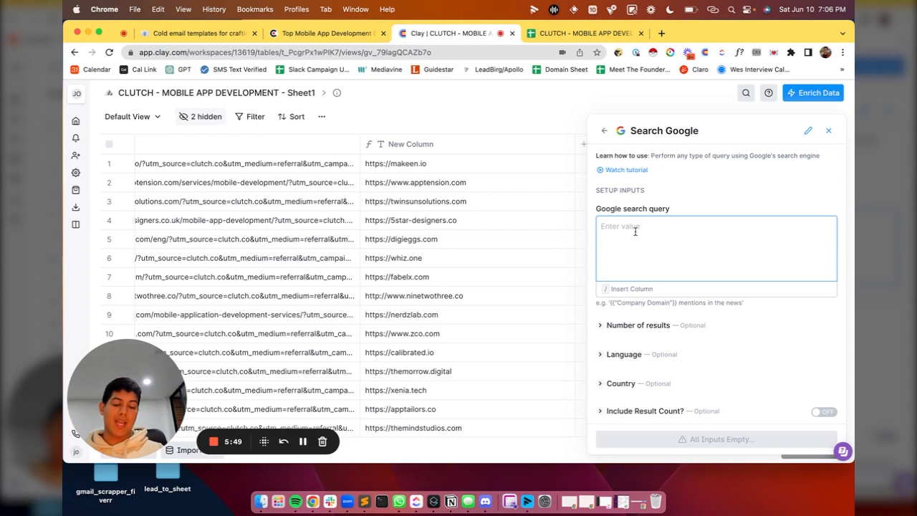
{"action": "type", "text": "site:linkedin.com/company \"f_kiSkMgz3DD9d\""}
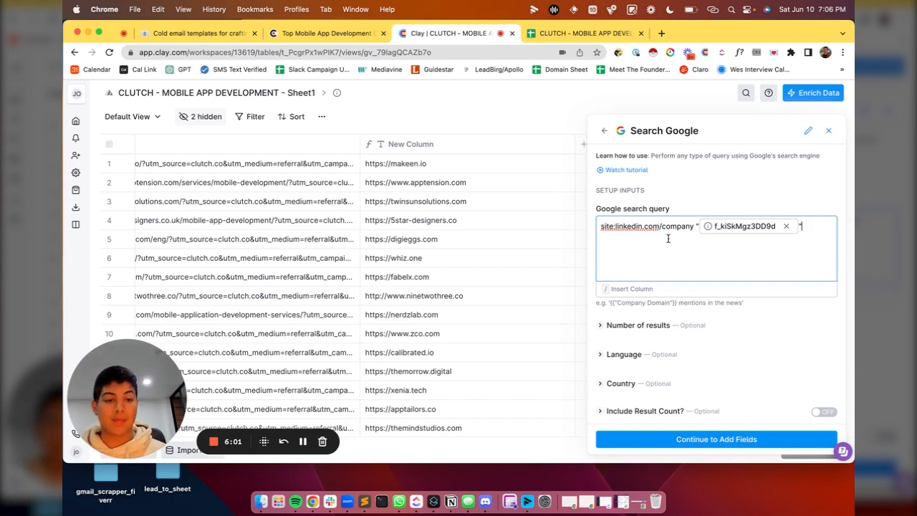
- Replace the unresolved column reference inside the Google search query's quotation marks with New Column
{"action": "left_click", "coordinate": [787, 228]}
{"action": "left_click", "coordinate": [699, 225]}
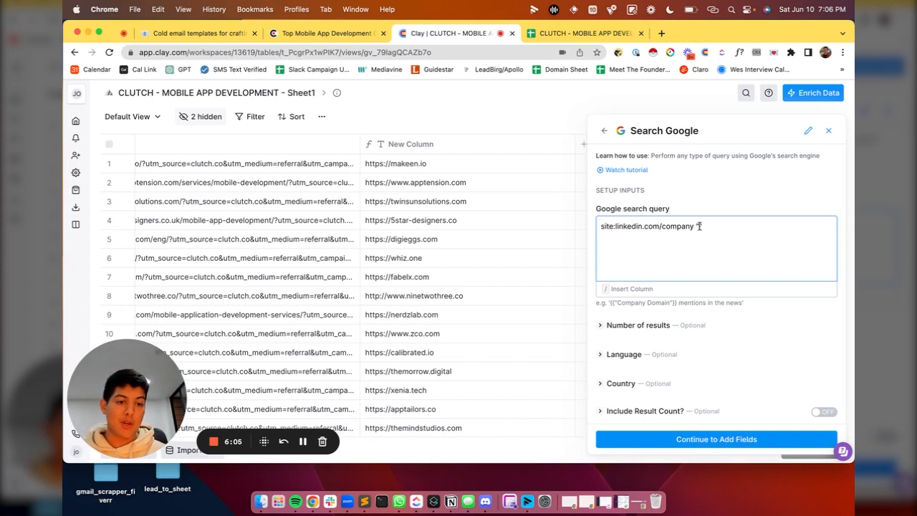
{"action": "type", "text": "/"}
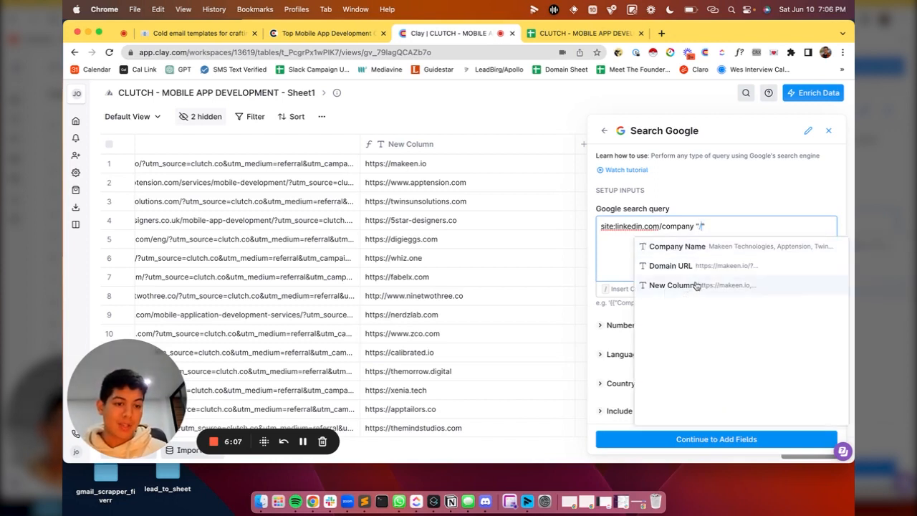
{"action": "left_click", "coordinate": [708, 287]}
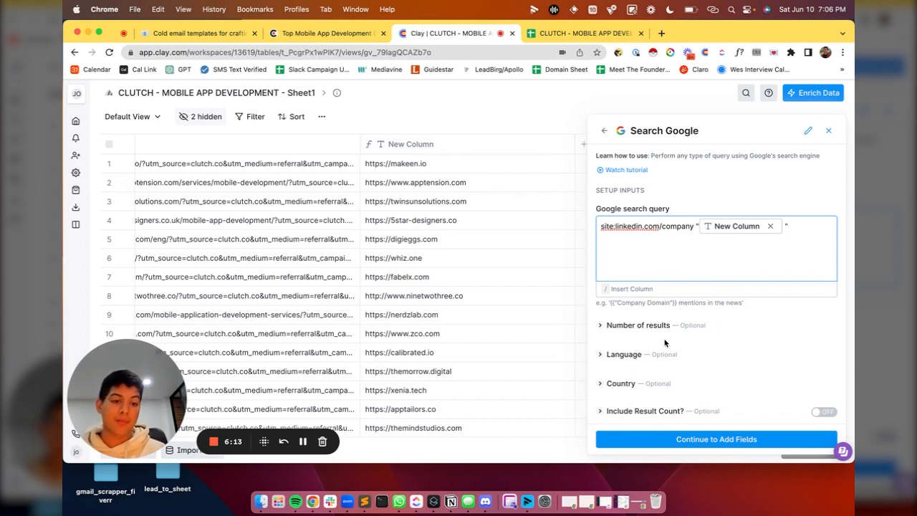
- Continue to the Search Google output fields and save the enrichment without adding output columns or running it
{"action": "scroll", "coordinate": [666, 342], "scroll_direction": "down", "scroll_amount": 2}
{"action": "scroll", "coordinate": [679, 311], "scroll_direction": "up", "scroll_amount": 2}
{"action": "scroll", "coordinate": [688, 307], "scroll_direction": "down", "scroll_amount": 2}
{"action": "scroll", "coordinate": [697, 304], "scroll_direction": "up", "scroll_amount": 2}
{"action": "scroll", "coordinate": [689, 322], "scroll_direction": "down", "scroll_amount": 2}
{"action": "scroll", "coordinate": [516, 369], "scroll_direction": "down", "scroll_amount": 20}
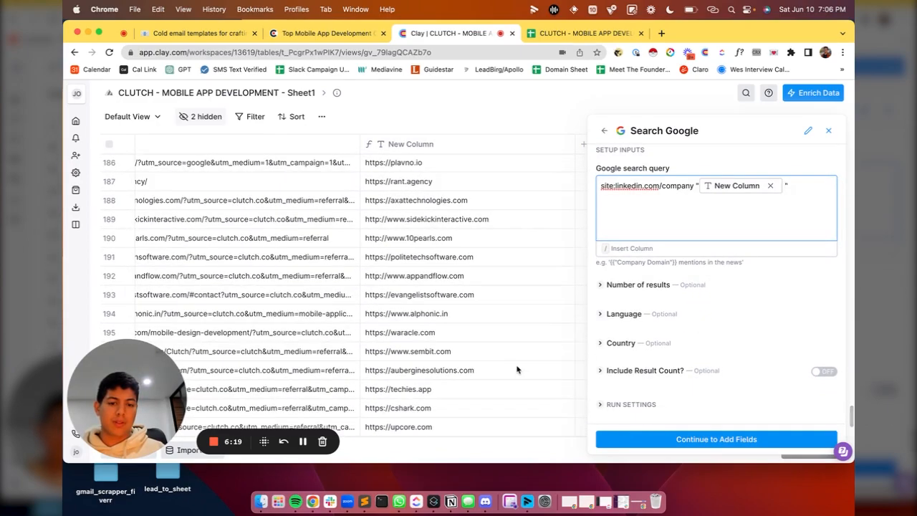
{"action": "scroll", "coordinate": [517, 370], "scroll_direction": "up", "scroll_amount": 20}
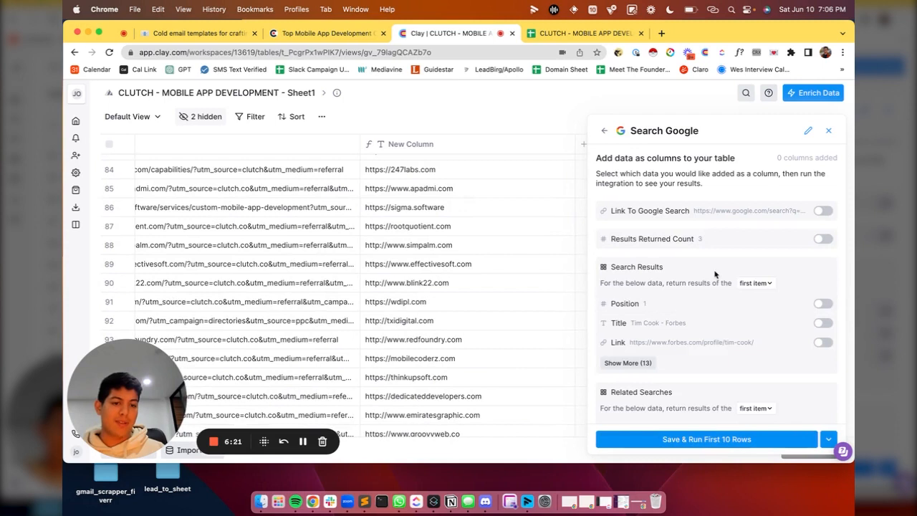
{"action": "scroll", "coordinate": [707, 329], "scroll_direction": "down", "scroll_amount": 1}
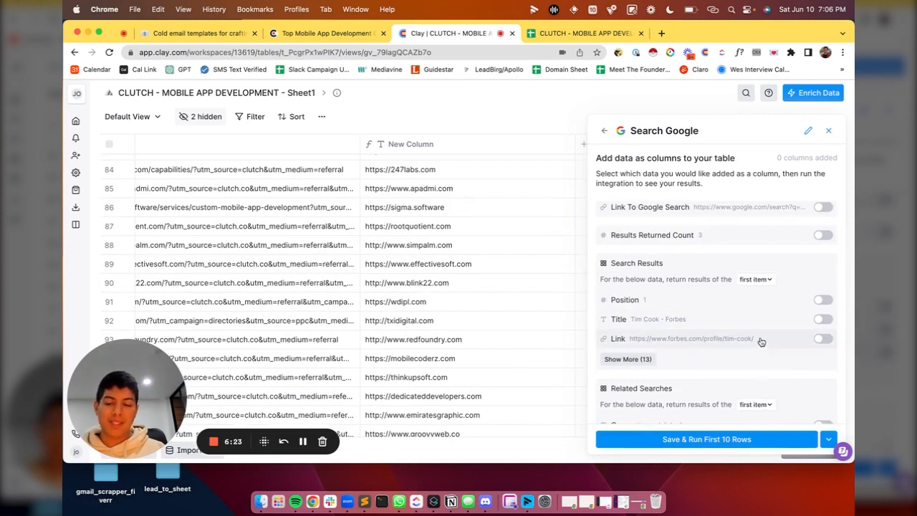
{"action": "scroll", "coordinate": [760, 343], "scroll_direction": "down", "scroll_amount": 6}
{"action": "left_click", "coordinate": [829, 440]}
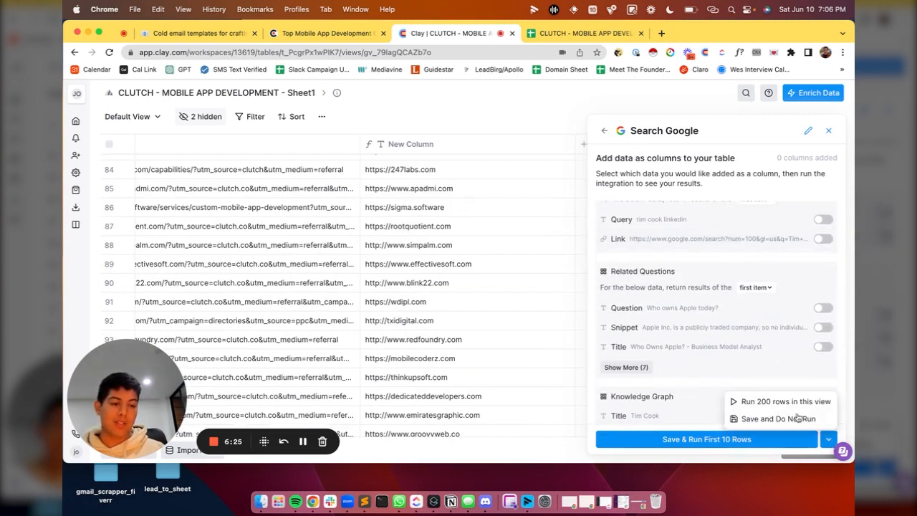
{"action": "left_click", "coordinate": [801, 419]}
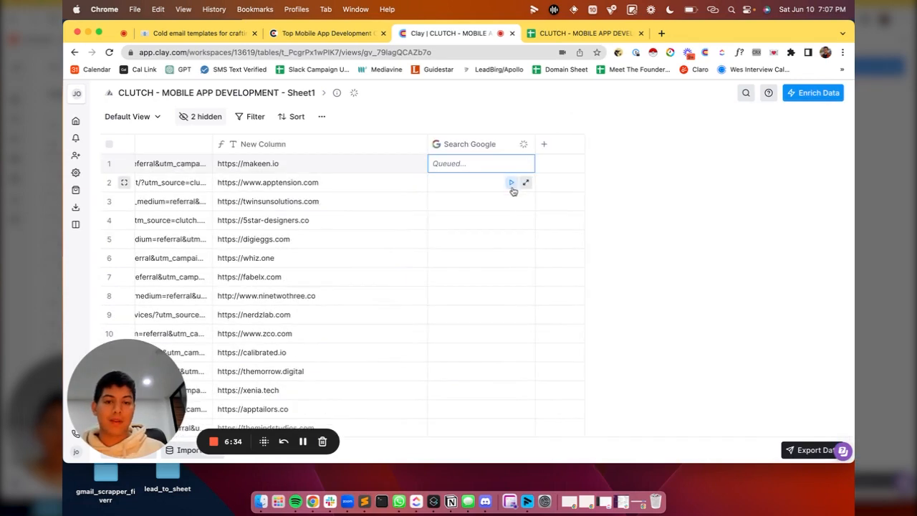
- Run the Search Google enrichment individually for rows 2 to 5 and widen its column
{"action": "left_click", "coordinate": [511, 182]}
{"action": "left_click", "coordinate": [511, 202]}
{"action": "left_click", "coordinate": [511, 220]}
{"action": "left_click", "coordinate": [512, 240]}
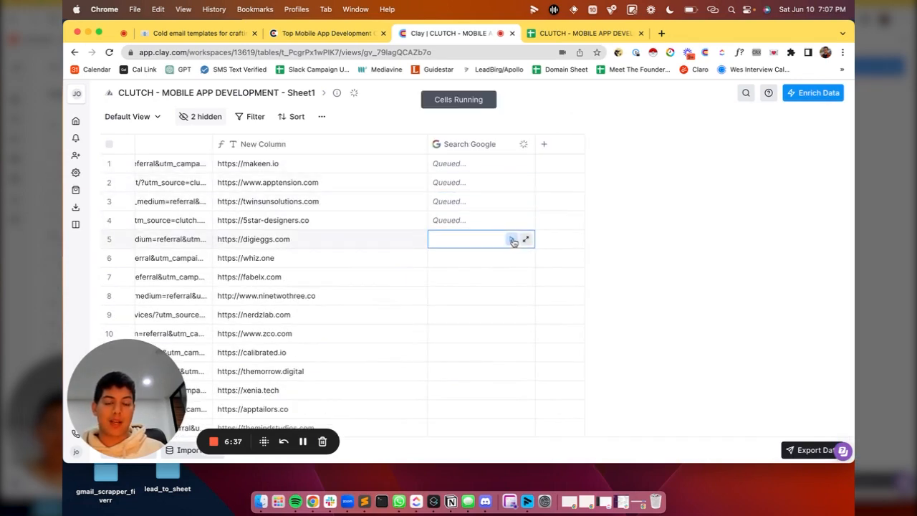
{"action": "left_click_drag", "start_coordinate": [536, 143], "coordinate": [586, 143]}
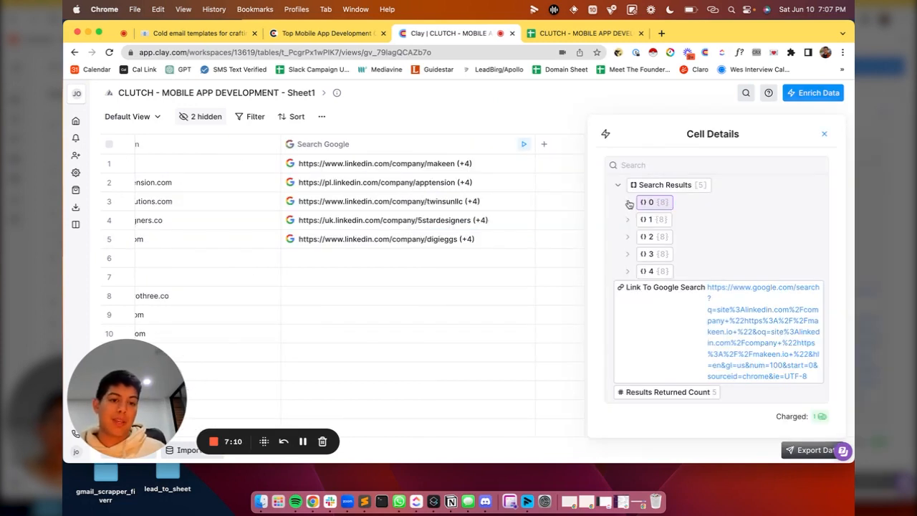
- Add the Link of the first search result in row 1's cell details as a new column and widen it
{"action": "left_click", "coordinate": [629, 204]}
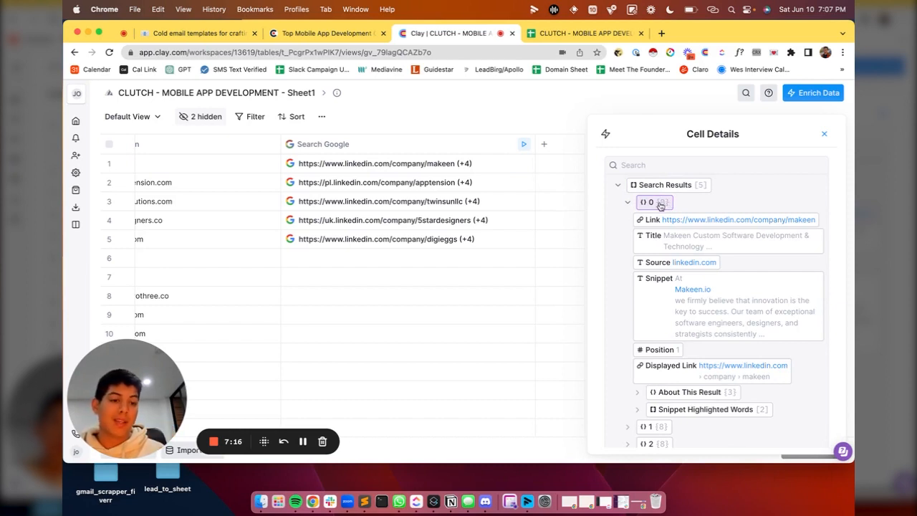
{"action": "mouse_move", "coordinate": [731, 222]}
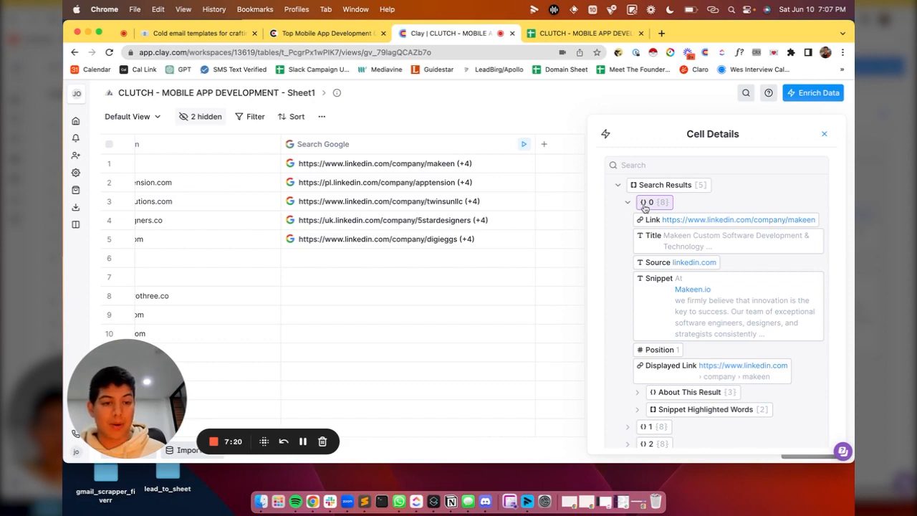
{"action": "left_click", "coordinate": [789, 220]}
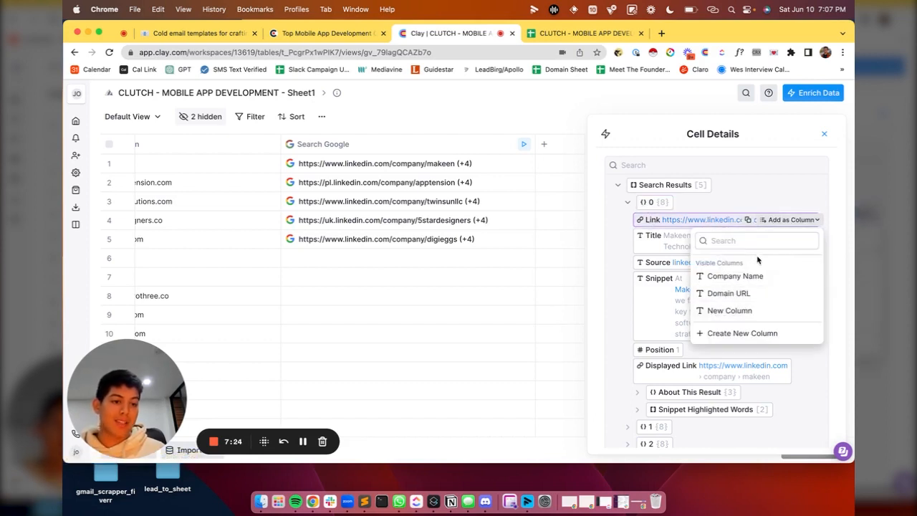
{"action": "left_click", "coordinate": [743, 334]}
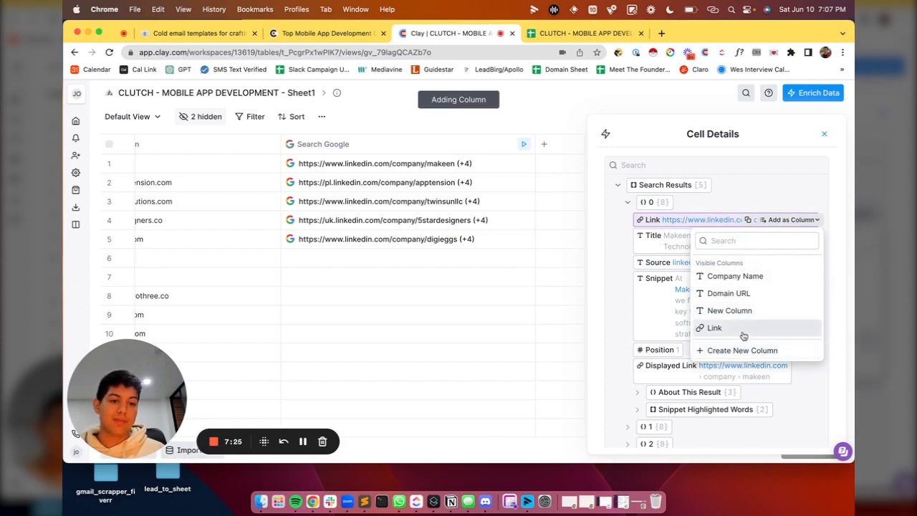
{"action": "left_click", "coordinate": [824, 134]}
{"action": "scroll", "coordinate": [559, 165], "scroll_direction": "right", "scroll_amount": 3}
{"action": "left_click_drag", "start_coordinate": [535, 143], "coordinate": [564, 144]}
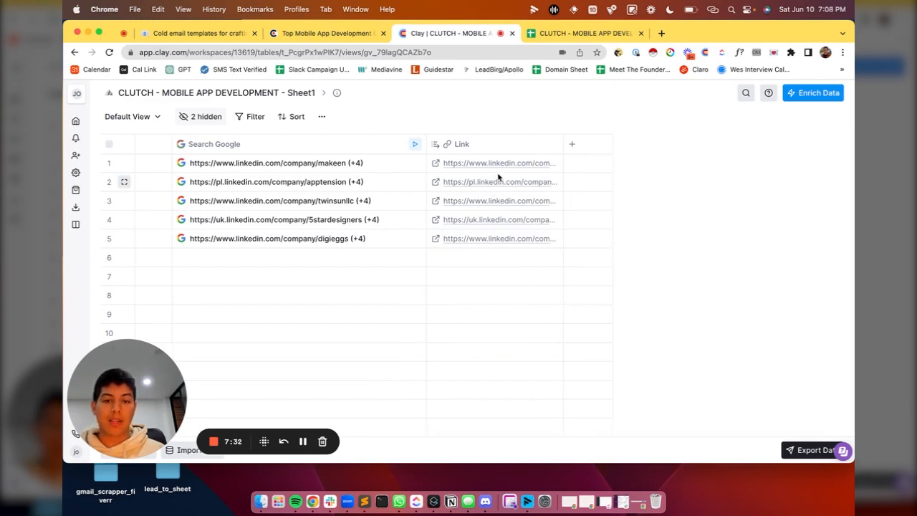
- Run the Search Google column for the remaining rows of the table
{"action": "scroll", "coordinate": [503, 172], "scroll_direction": "left", "scroll_amount": 1}
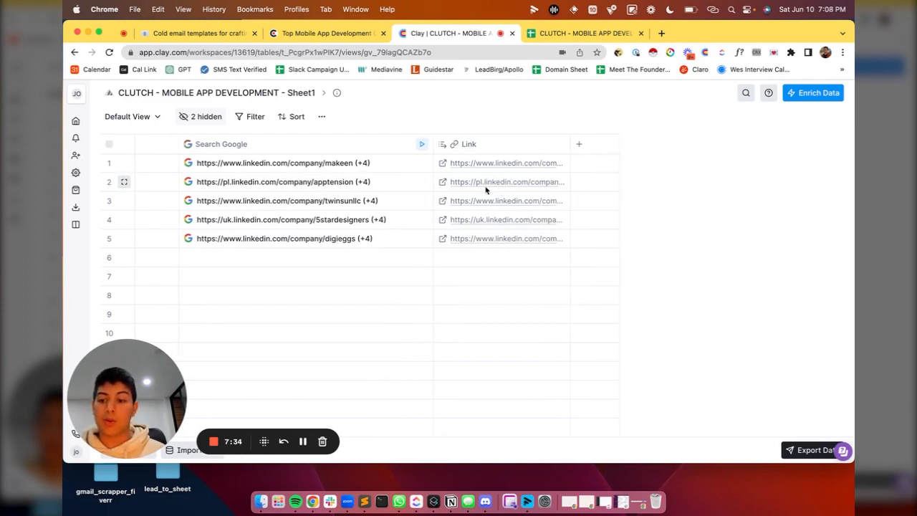
{"action": "scroll", "coordinate": [502, 177], "scroll_direction": "left", "scroll_amount": 2}
{"action": "left_click", "coordinate": [406, 140]}
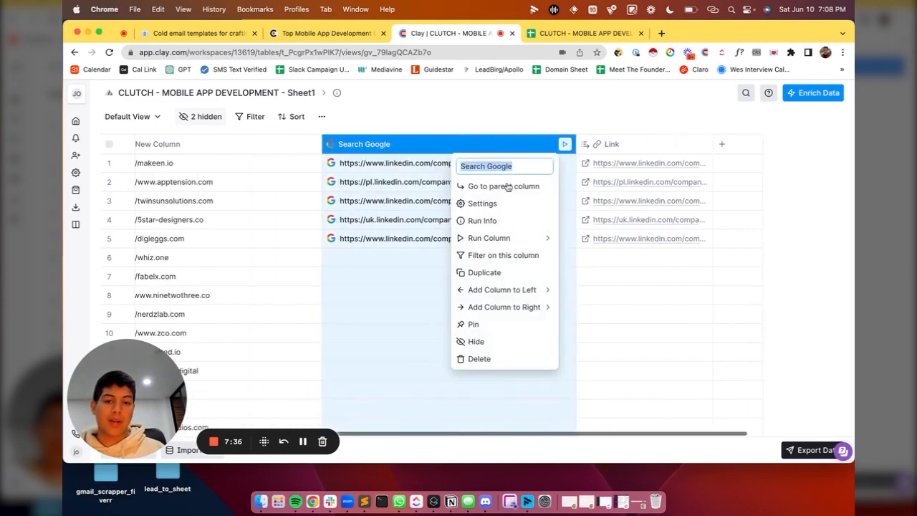
{"action": "mouse_move", "coordinate": [524, 238]}
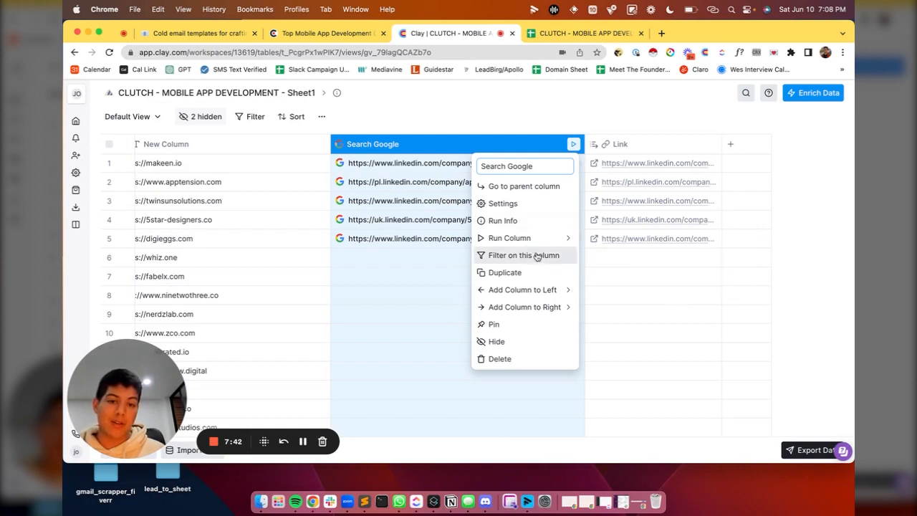
{"action": "left_click", "coordinate": [619, 258]}
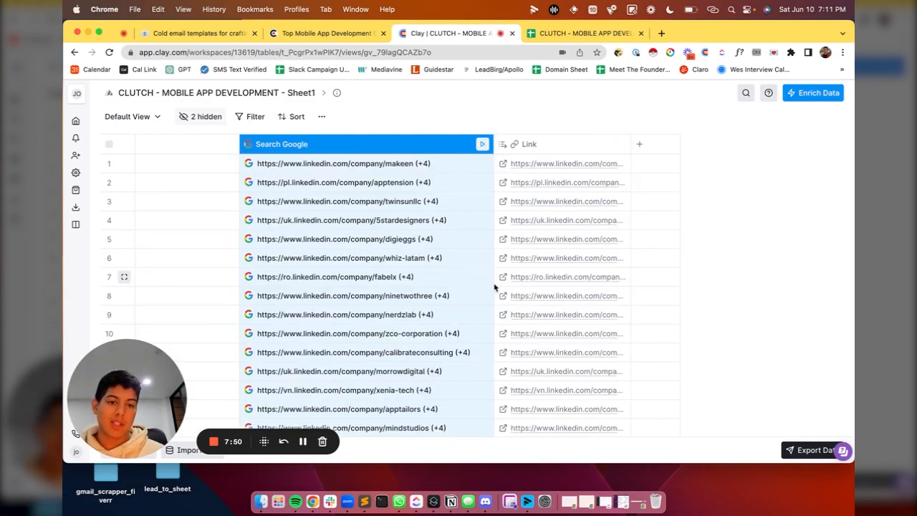
- Review the LinkedIn company results down the table and widen the Link column slightly
{"action": "scroll", "coordinate": [494, 286], "scroll_direction": "down", "scroll_amount": 15}
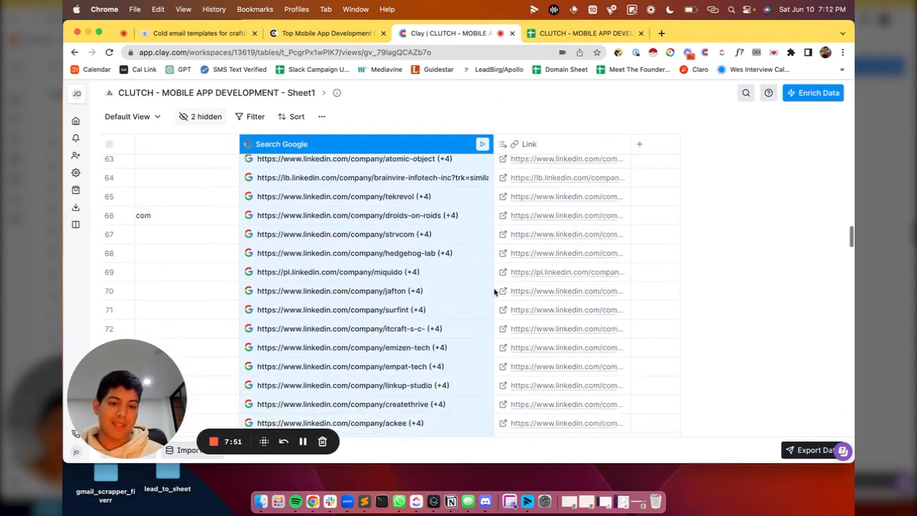
{"action": "scroll", "coordinate": [545, 302], "scroll_direction": "up", "scroll_amount": 4}
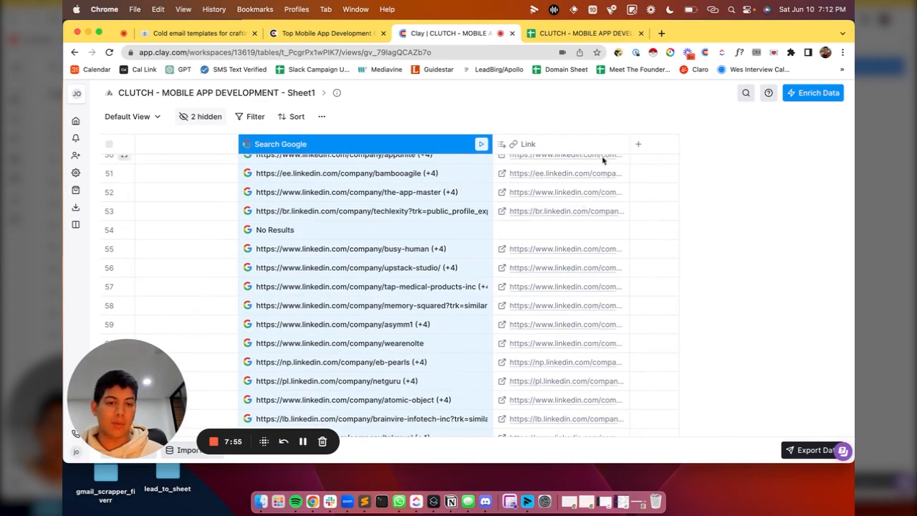
{"action": "left_click_drag", "start_coordinate": [628, 144], "coordinate": [638, 143]}
{"action": "scroll", "coordinate": [600, 207], "scroll_direction": "right", "scroll_amount": 3}
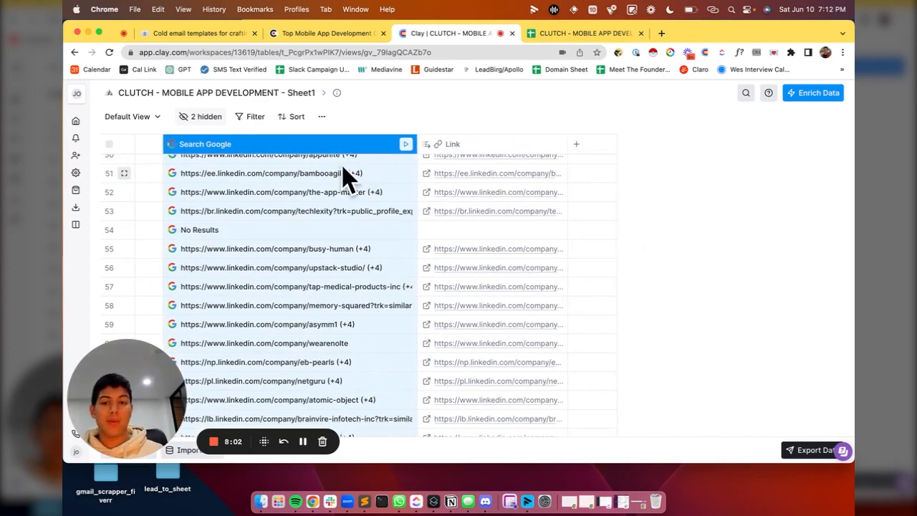
- Search the enrichments for "Find People" and open LinkedIn's Find People enrichment for setup
{"action": "scroll", "coordinate": [442, 209], "scroll_direction": "up", "scroll_amount": 15}
{"action": "scroll", "coordinate": [442, 209], "scroll_direction": "up", "scroll_amount": 3}
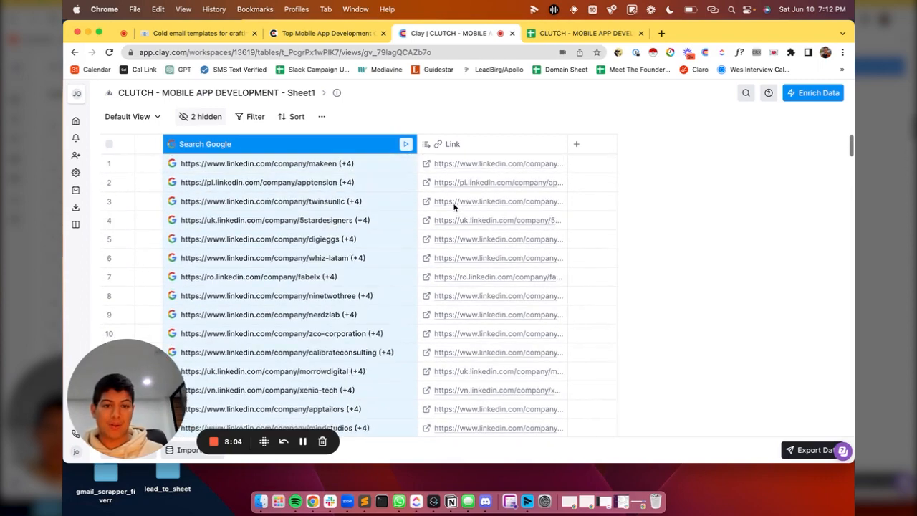
{"action": "left_click", "coordinate": [576, 144]}
{"action": "left_click", "coordinate": [588, 178]}
{"action": "type", "text": "Find"}
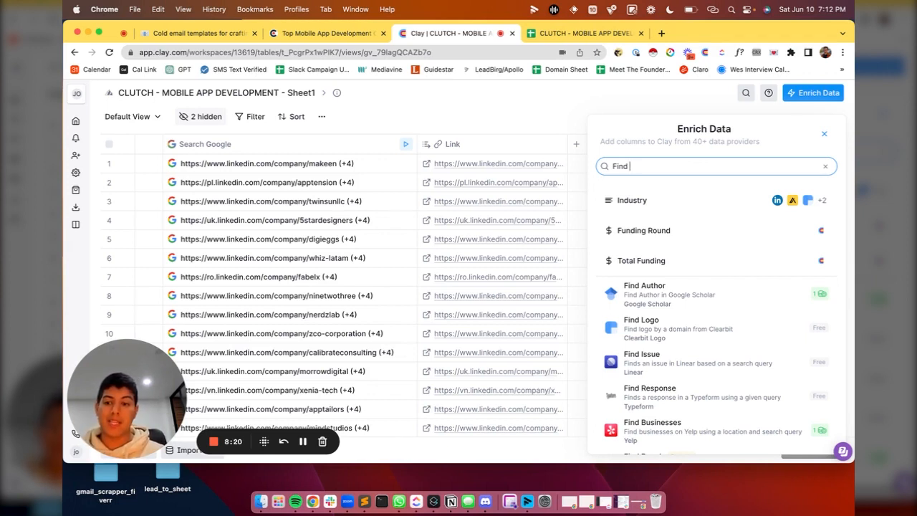
{"action": "type", "text": "ople"}
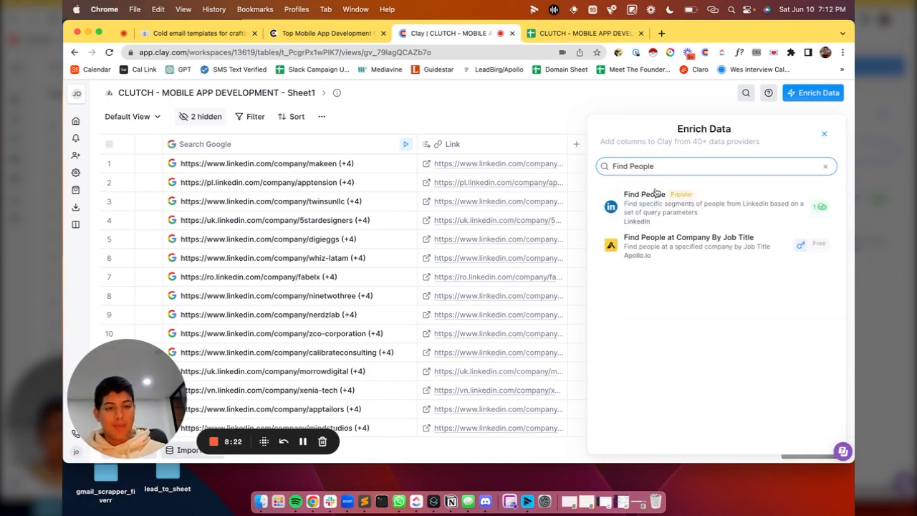
{"action": "left_click", "coordinate": [688, 203]}
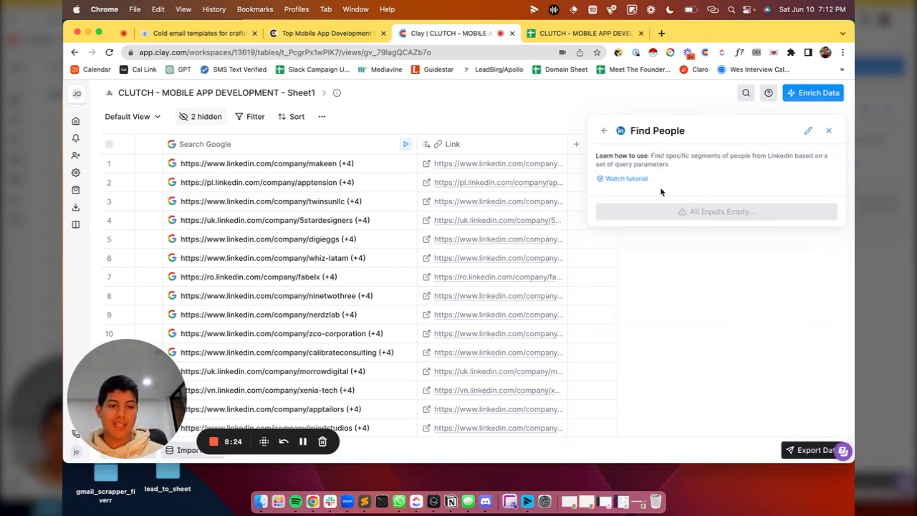
- Set the Find People company identifier to the Link column and the job title keyword to CEO, then continue to the output fields
{"action": "left_click", "coordinate": [650, 265]}
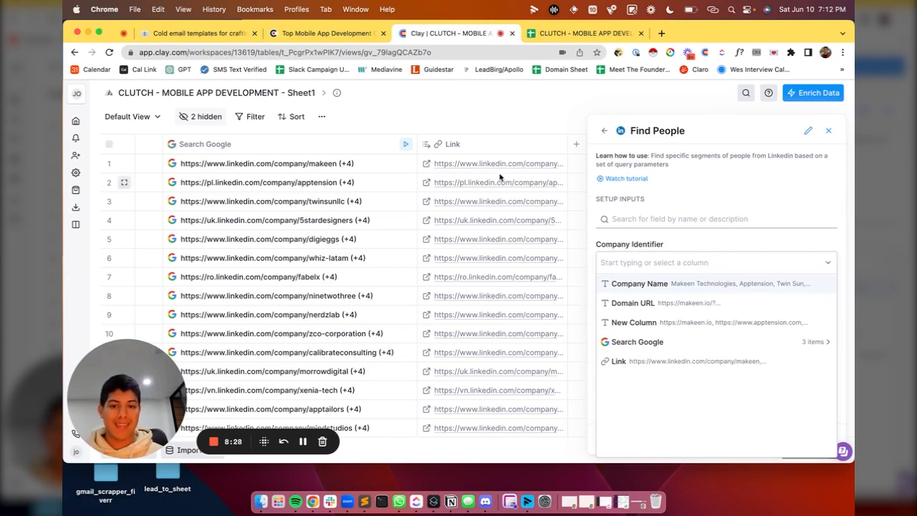
{"action": "left_click", "coordinate": [652, 366]}
{"action": "left_click", "coordinate": [649, 322]}
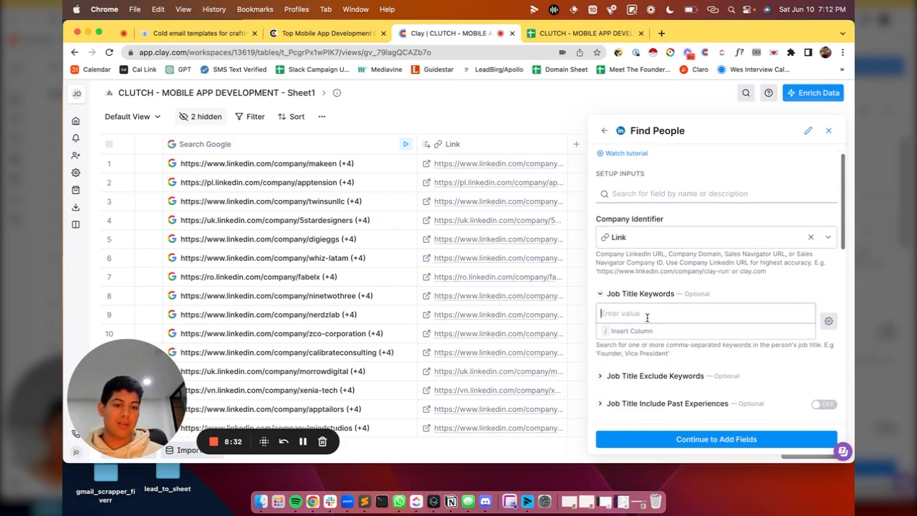
{"action": "type", "text": "CEO"}
{"action": "key", "text": "Return"}
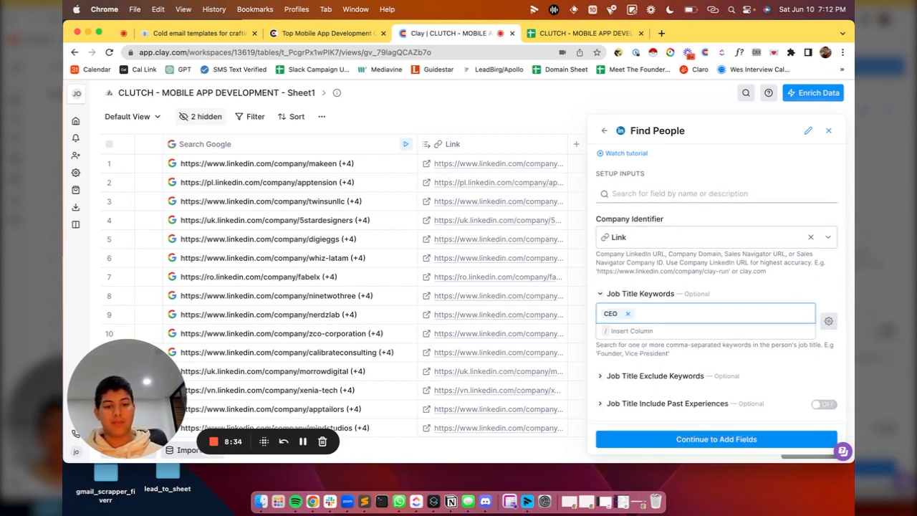
{"action": "scroll", "coordinate": [677, 394], "scroll_direction": "down", "scroll_amount": 5}
{"action": "left_click", "coordinate": [685, 439]}
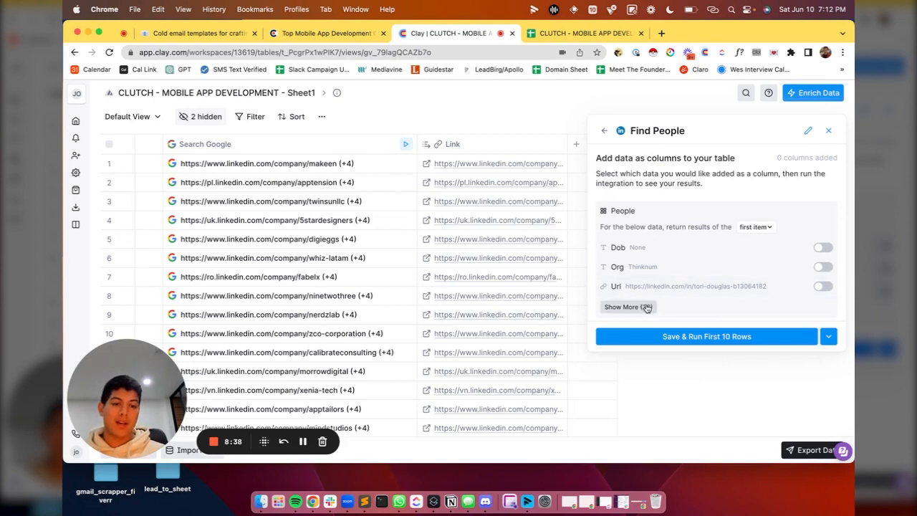
- Enable Name, Org and Headline as output columns and save the Find People enrichment without running it
{"action": "left_click", "coordinate": [629, 307]}
{"action": "scroll", "coordinate": [647, 310], "scroll_direction": "down", "scroll_amount": 1}
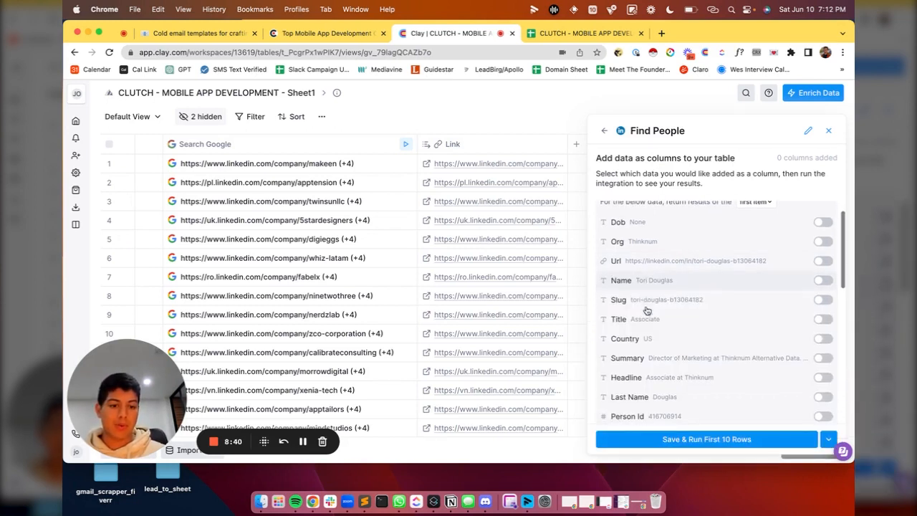
{"action": "left_click", "coordinate": [807, 284]}
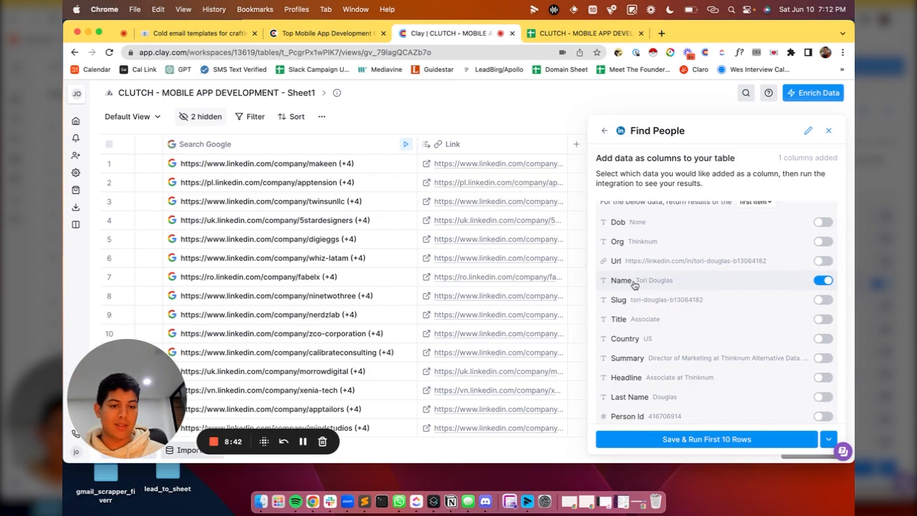
{"action": "scroll", "coordinate": [677, 278], "scroll_direction": "up", "scroll_amount": 1}
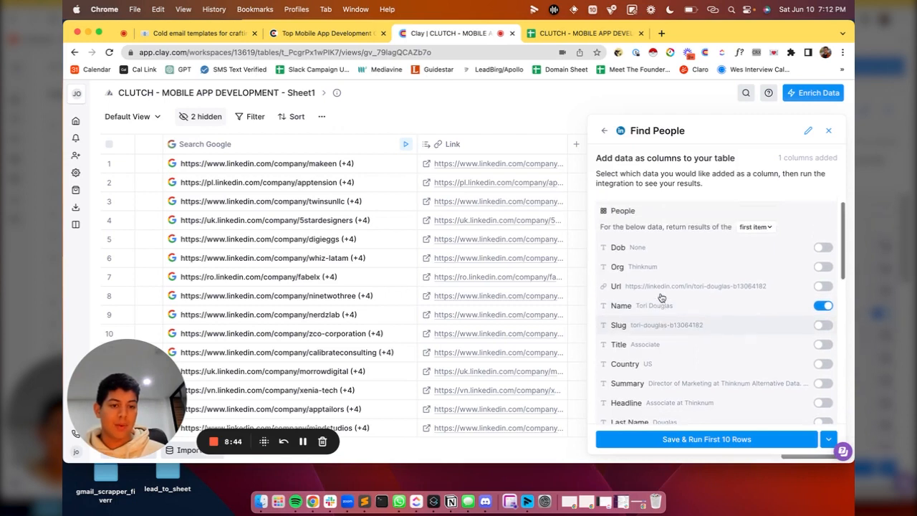
{"action": "left_click", "coordinate": [824, 266]}
{"action": "scroll", "coordinate": [736, 351], "scroll_direction": "down", "scroll_amount": 3}
{"action": "left_click", "coordinate": [823, 327]}
{"action": "scroll", "coordinate": [733, 353], "scroll_direction": "down", "scroll_amount": 3}
{"action": "scroll", "coordinate": [731, 355], "scroll_direction": "down", "scroll_amount": 6}
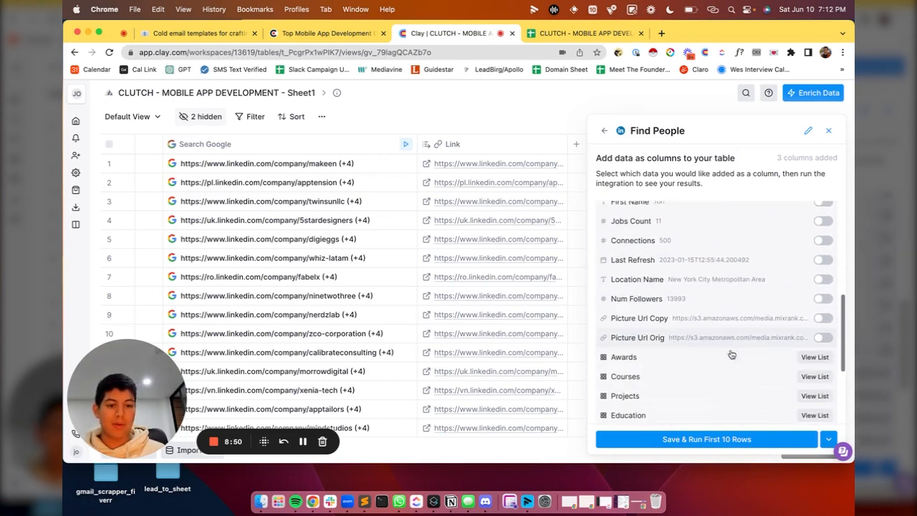
{"action": "scroll", "coordinate": [731, 354], "scroll_direction": "up", "scroll_amount": 7}
{"action": "scroll", "coordinate": [731, 353], "scroll_direction": "up", "scroll_amount": 6}
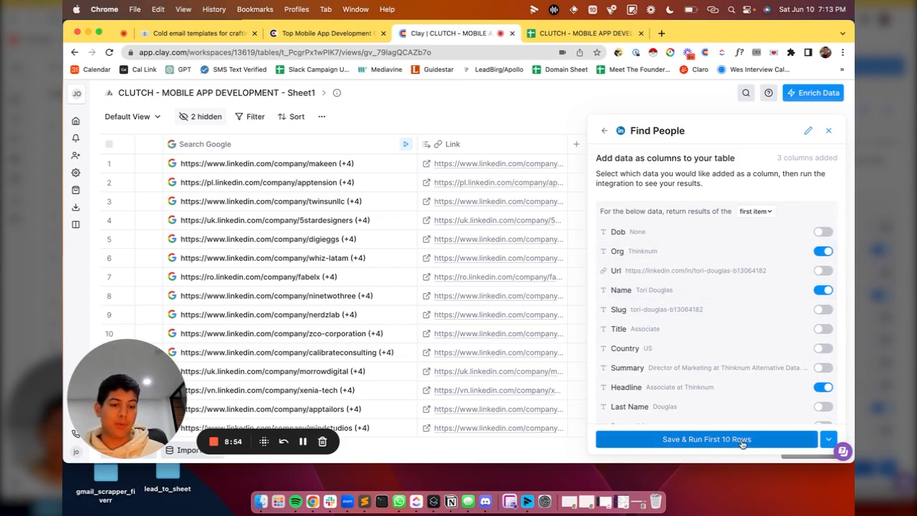
{"action": "left_click", "coordinate": [828, 439]}
{"action": "left_click", "coordinate": [787, 419]}
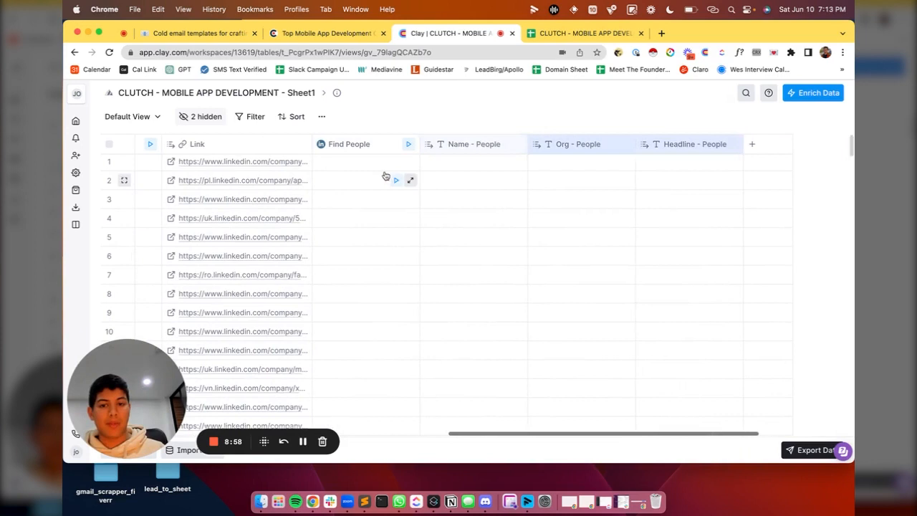
- Run the Find People enrichment individually for rows 1 to 3
{"action": "left_click", "coordinate": [398, 162]}
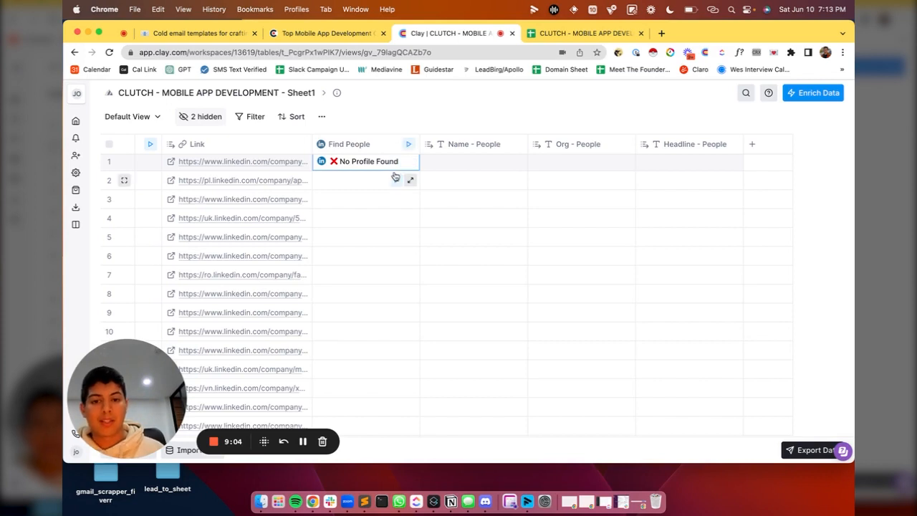
{"action": "left_click", "coordinate": [394, 177]}
{"action": "left_click", "coordinate": [393, 199]}
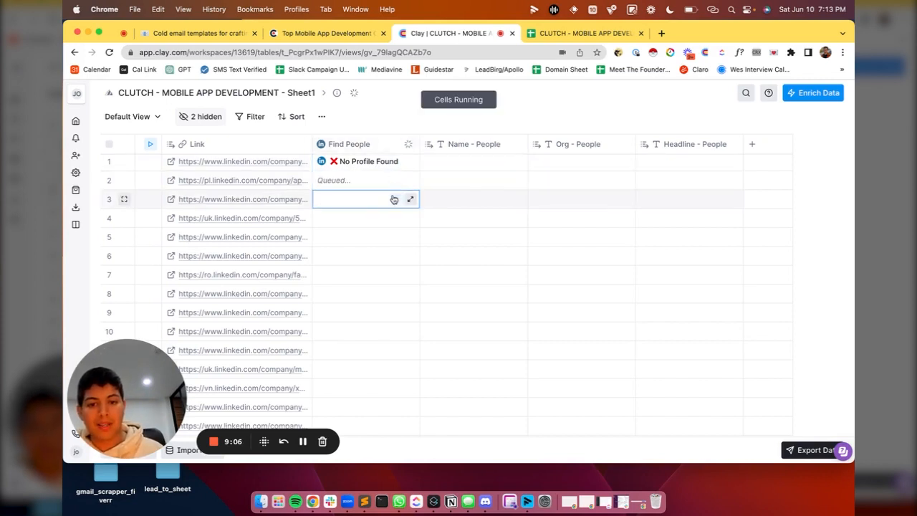
- Force-run the Find People enrichment on all 200 rows
{"action": "left_click", "coordinate": [396, 218]}
{"action": "left_click", "coordinate": [369, 147]}
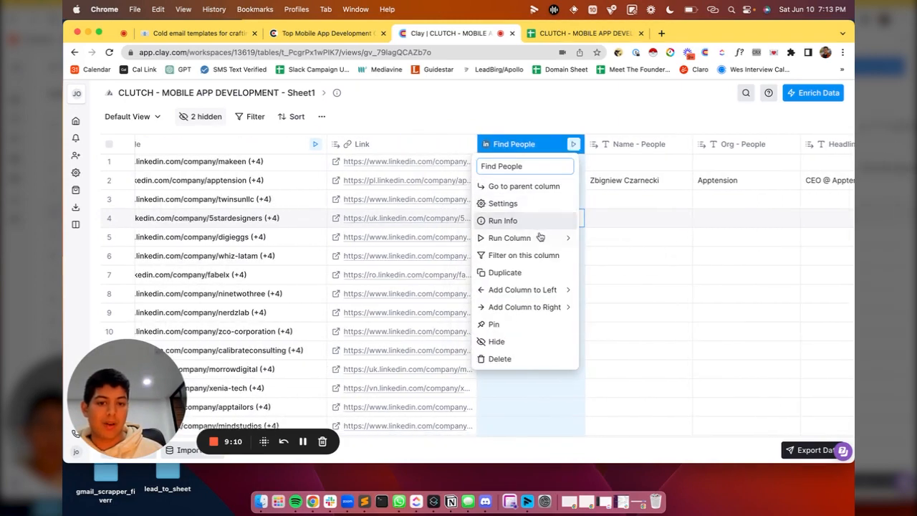
{"action": "mouse_move", "coordinate": [540, 237]}
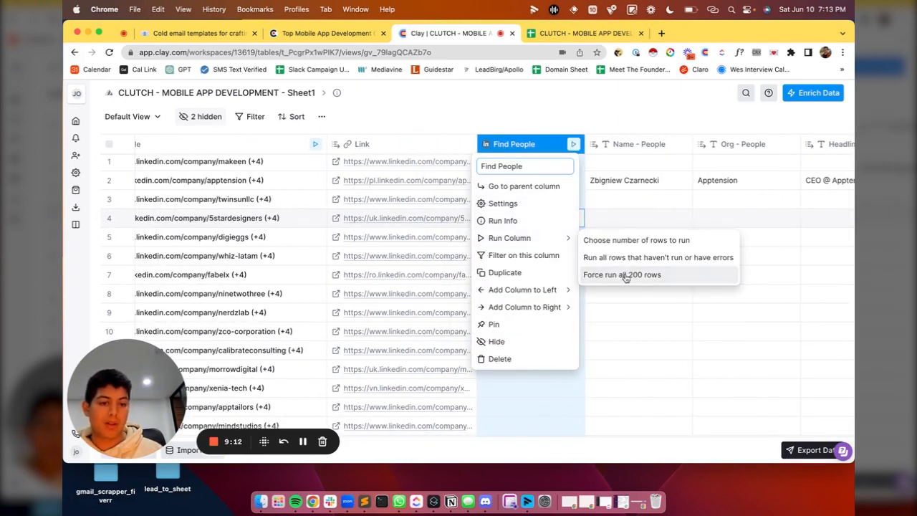
{"action": "left_click", "coordinate": [624, 275]}
{"action": "scroll", "coordinate": [594, 255], "scroll_direction": "right", "scroll_amount": 1}
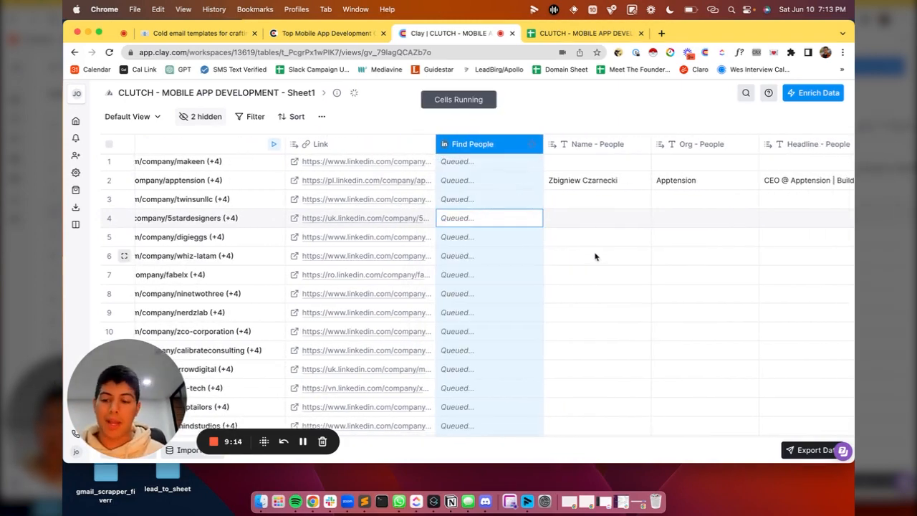
{"action": "left_click", "coordinate": [304, 442]}
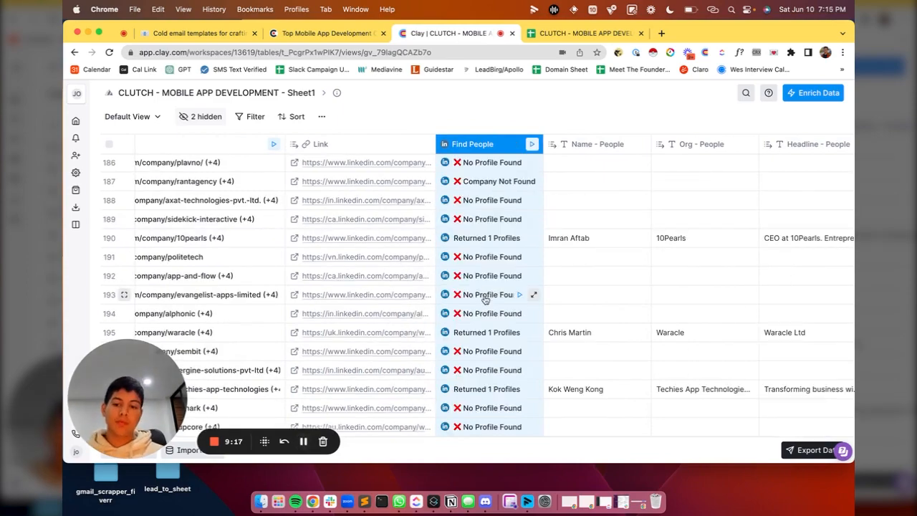
- Add Founder and Chief Executive Officer to the Find People job title keywords and save the enrichment without running it
{"action": "scroll", "coordinate": [482, 296], "scroll_direction": "up", "scroll_amount": 20}
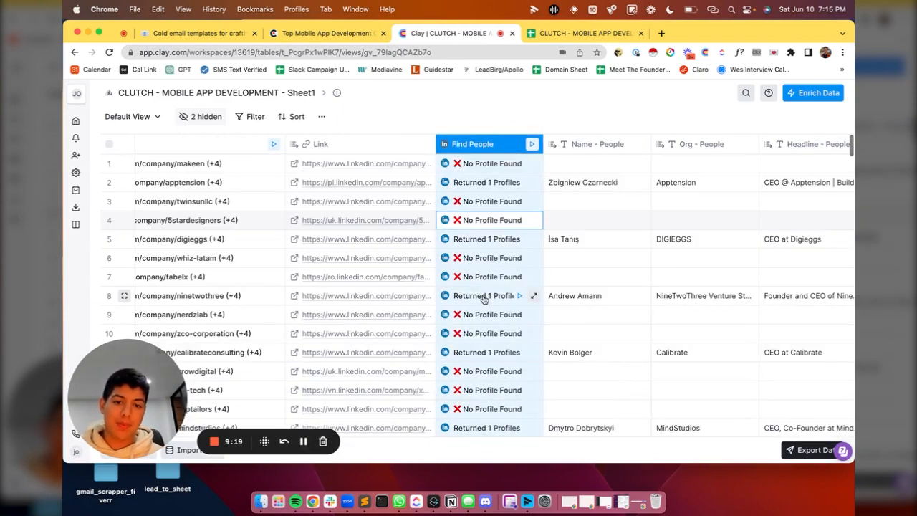
{"action": "scroll", "coordinate": [483, 296], "scroll_direction": "down", "scroll_amount": 5}
{"action": "scroll", "coordinate": [479, 288], "scroll_direction": "up", "scroll_amount": 6}
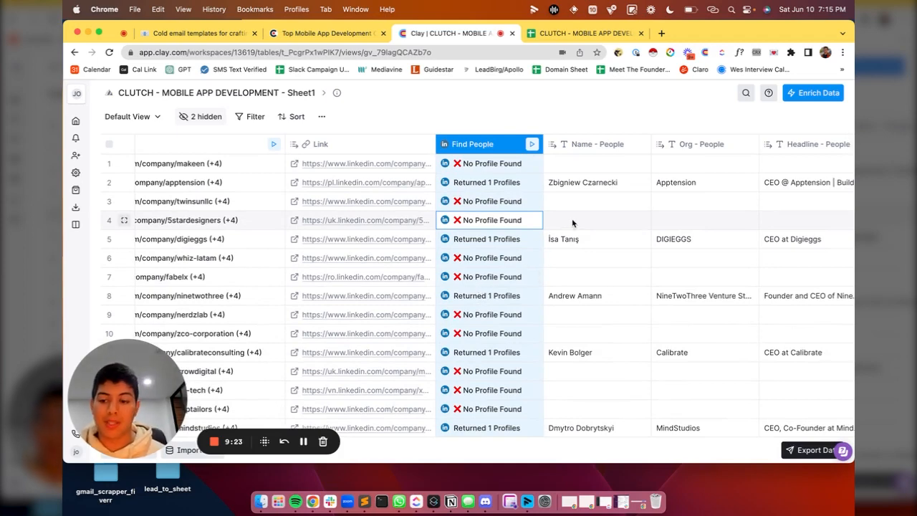
{"action": "left_click", "coordinate": [479, 146]}
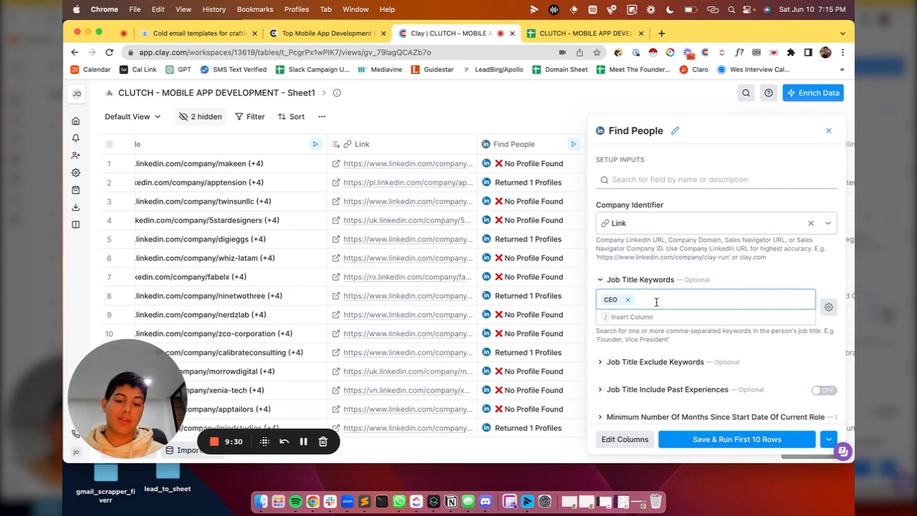
{"action": "type", "text": "Founde"}
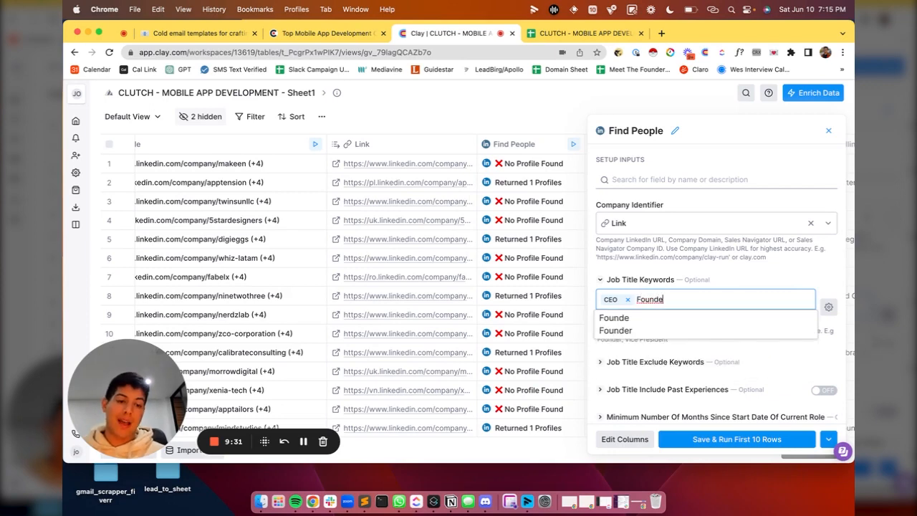
{"action": "type", "text": "r"}
{"action": "key", "text": "Return"}
{"action": "type", "text": "Chief Ex"}
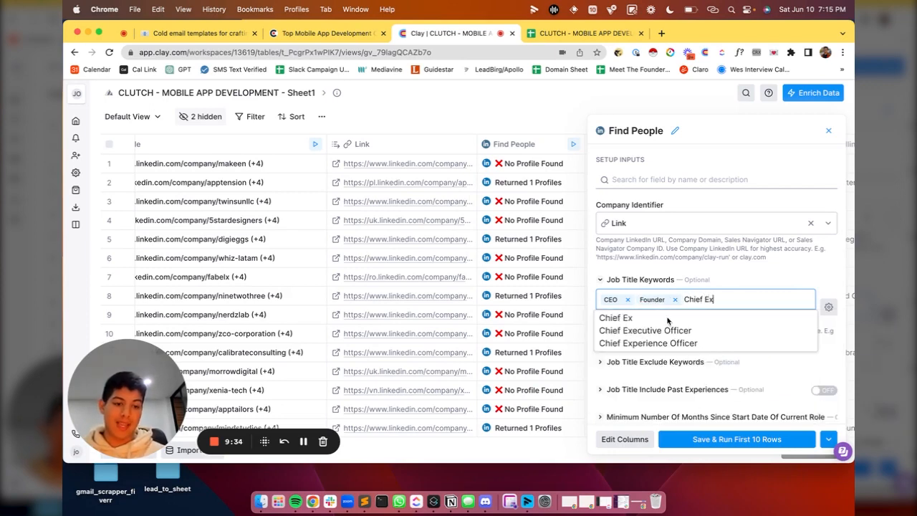
{"action": "left_click", "coordinate": [665, 329]}
{"action": "left_click", "coordinate": [828, 439]}
{"action": "left_click", "coordinate": [781, 420]}
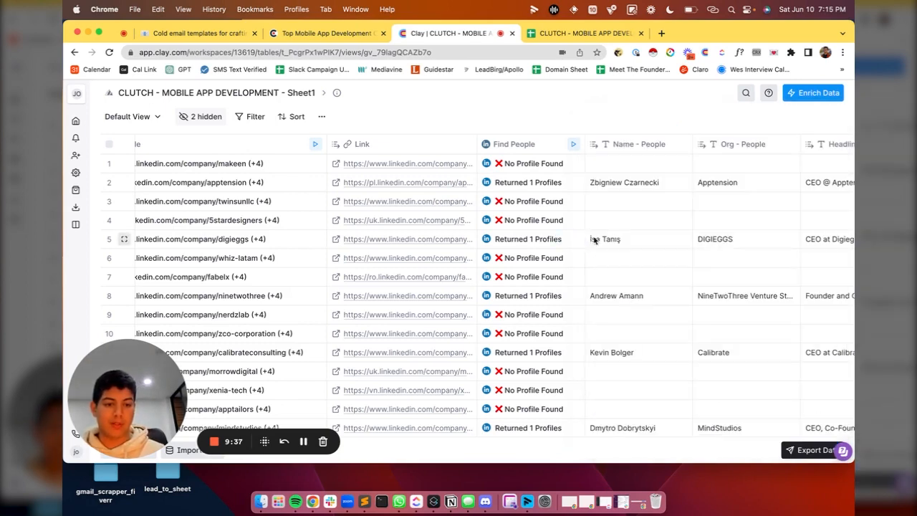
- Add a new enrichment column after Headline - People and open the Work Email data point for setup
{"action": "scroll", "coordinate": [568, 201], "scroll_direction": "right", "scroll_amount": 2}
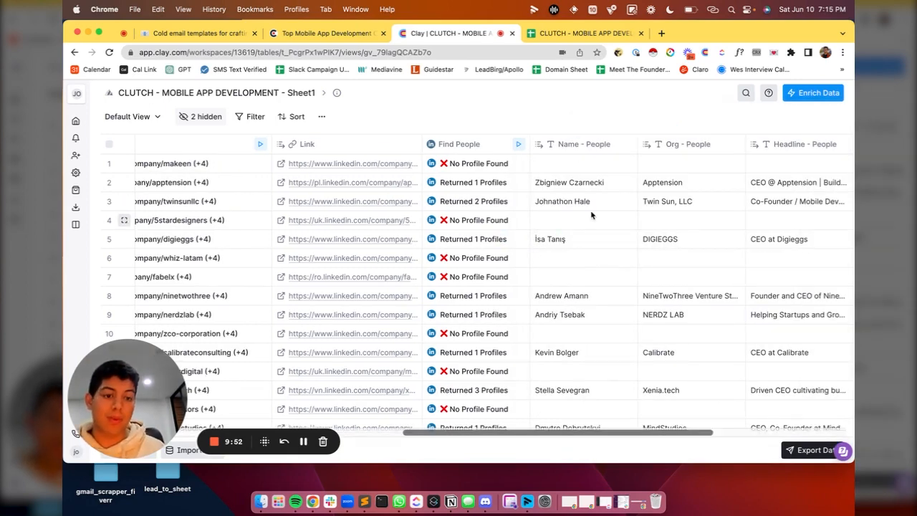
{"action": "scroll", "coordinate": [544, 197], "scroll_direction": "right", "scroll_amount": 3}
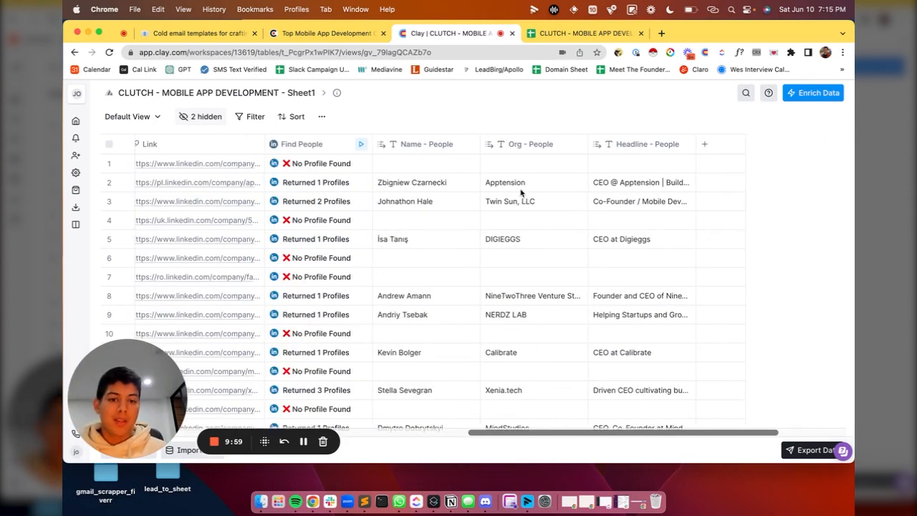
{"action": "scroll", "coordinate": [445, 188], "scroll_direction": "right", "scroll_amount": 2}
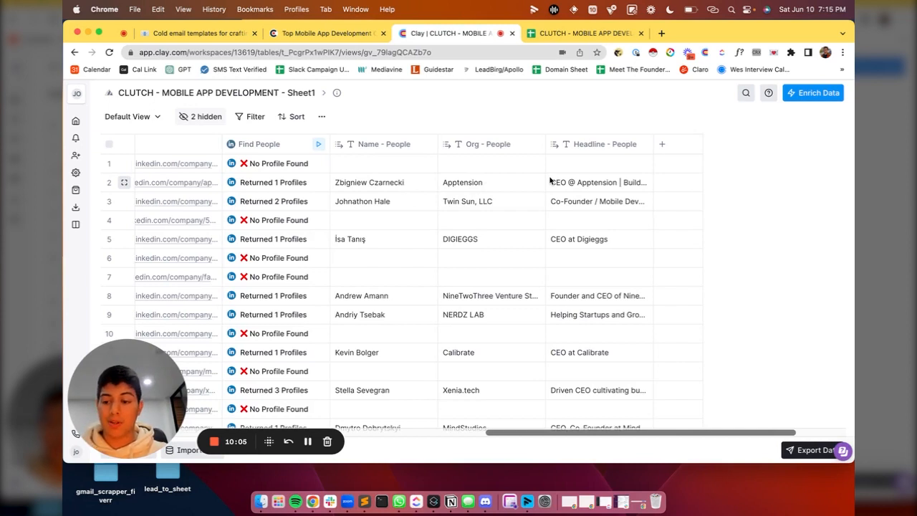
{"action": "left_click", "coordinate": [662, 144]}
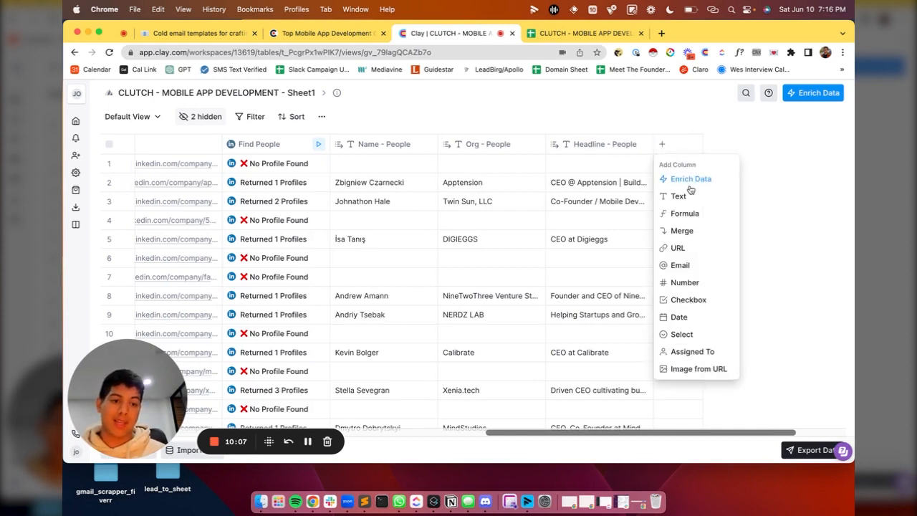
{"action": "left_click", "coordinate": [689, 180]}
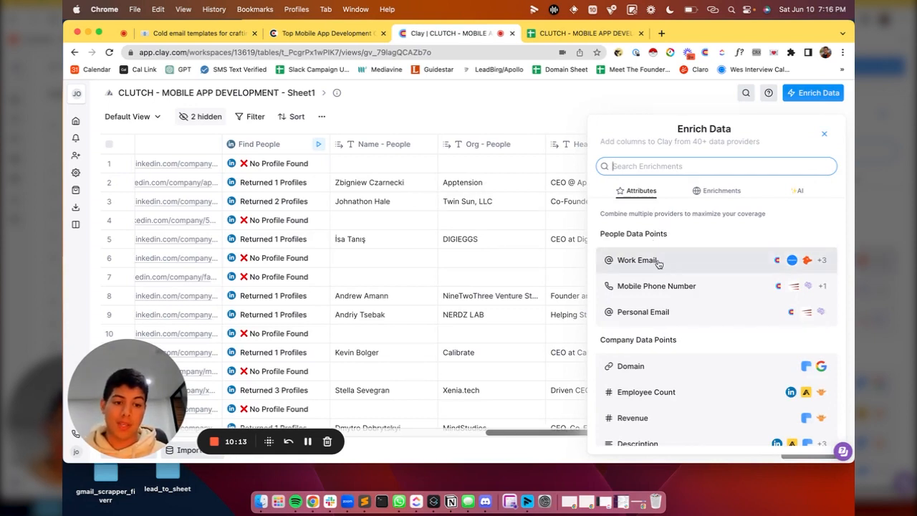
{"action": "left_click", "coordinate": [658, 263]}
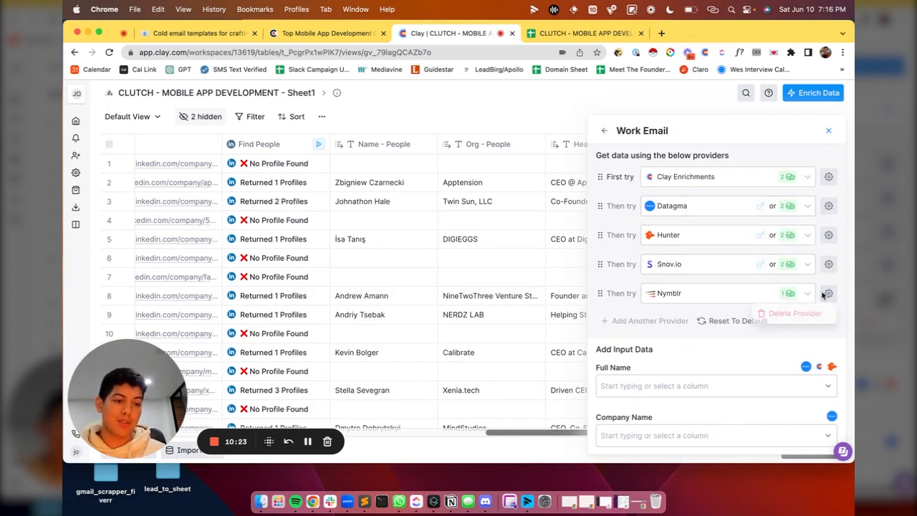
- Remove the Nymblr and Snov.io providers from the Work Email enrichment
{"action": "left_click", "coordinate": [796, 313]}
{"action": "left_click", "coordinate": [828, 265]}
{"action": "left_click", "coordinate": [785, 304]}
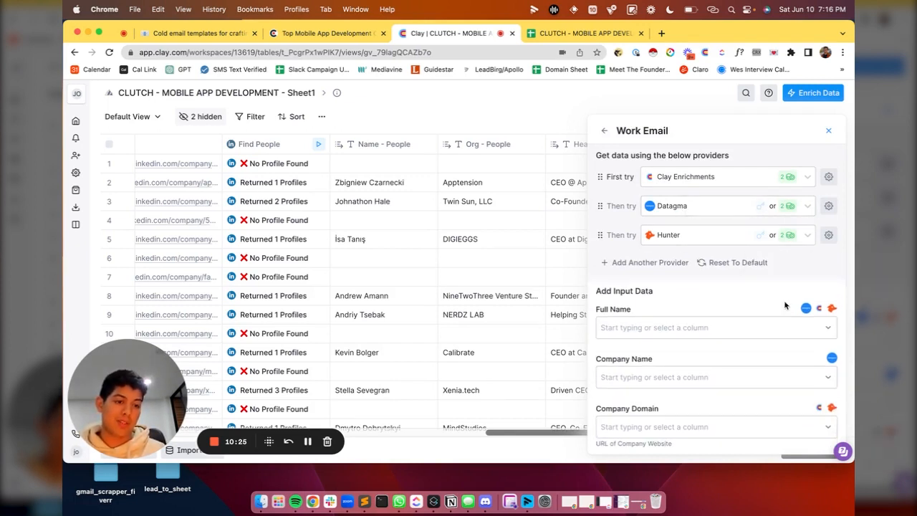
- Set the Work Email full name input to Name - People and the company name input to Org - People
{"action": "scroll", "coordinate": [680, 300], "scroll_direction": "down", "scroll_amount": 2}
{"action": "scroll", "coordinate": [634, 265], "scroll_direction": "down", "scroll_amount": 2}
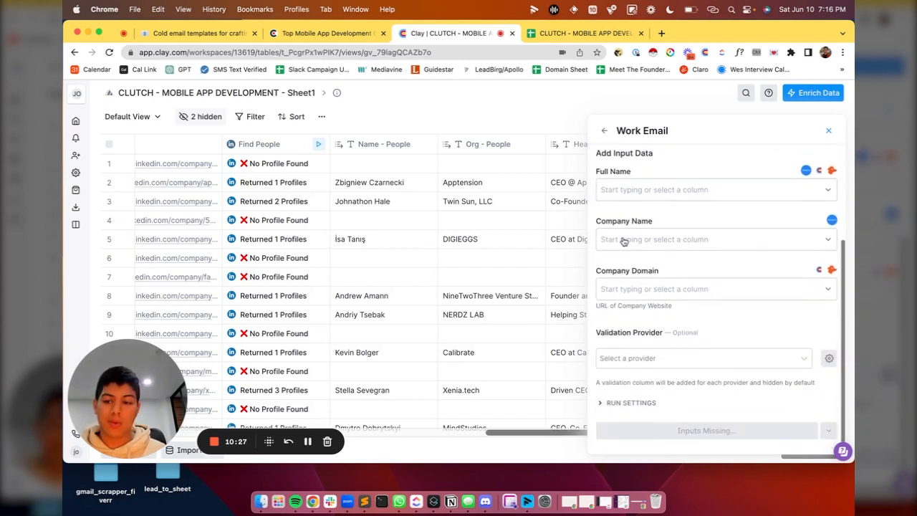
{"action": "left_click", "coordinate": [625, 214]}
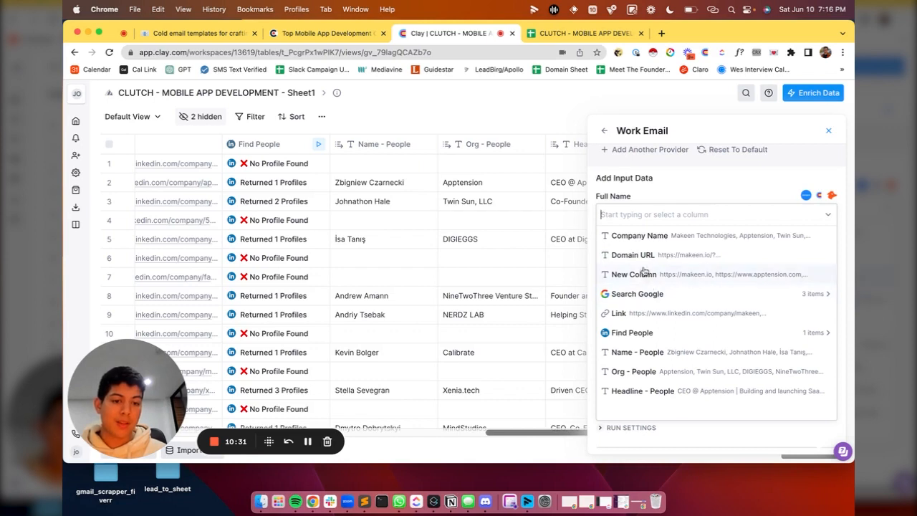
{"action": "left_click", "coordinate": [637, 352]}
{"action": "left_click", "coordinate": [669, 264]}
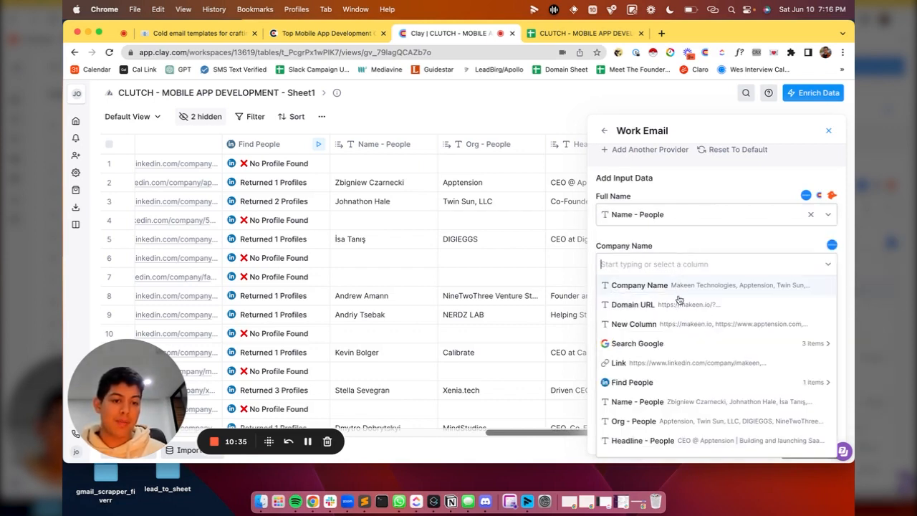
{"action": "scroll", "coordinate": [678, 348], "scroll_direction": "down", "scroll_amount": 1}
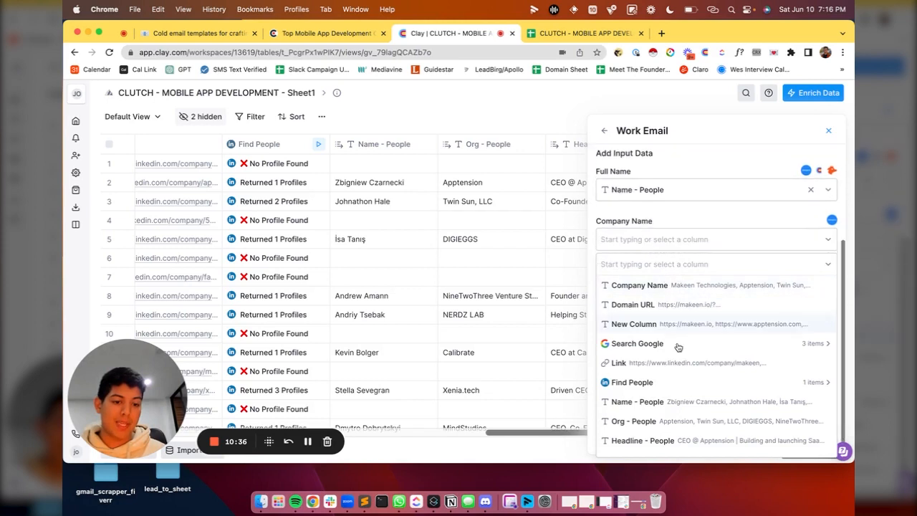
{"action": "left_click", "coordinate": [676, 421]}
- Set the Work Email company domain input to the Link column and save the enrichment without running it
{"action": "left_click", "coordinate": [657, 286]}
{"action": "scroll", "coordinate": [660, 335], "scroll_direction": "down", "scroll_amount": 1}
{"action": "scroll", "coordinate": [659, 335], "scroll_direction": "up", "scroll_amount": 1}
{"action": "scroll", "coordinate": [660, 336], "scroll_direction": "down", "scroll_amount": 1}
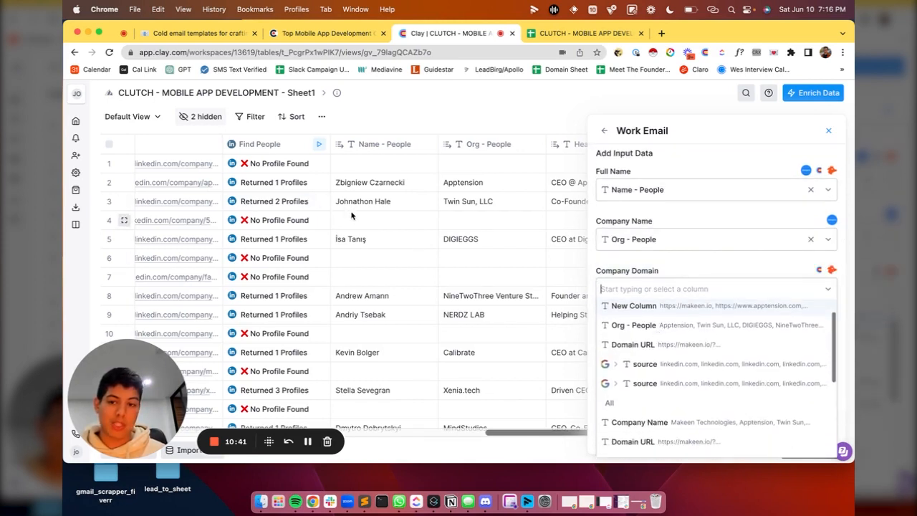
{"action": "scroll", "coordinate": [351, 215], "scroll_direction": "left", "scroll_amount": 3}
{"action": "scroll", "coordinate": [645, 380], "scroll_direction": "down", "scroll_amount": 2}
{"action": "scroll", "coordinate": [642, 384], "scroll_direction": "down", "scroll_amount": 2}
{"action": "left_click", "coordinate": [643, 380]}
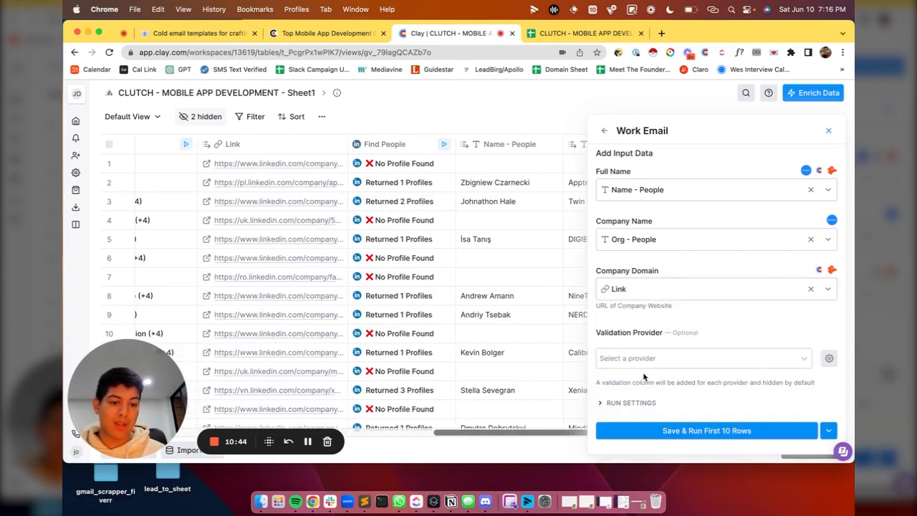
{"action": "left_click", "coordinate": [829, 430]}
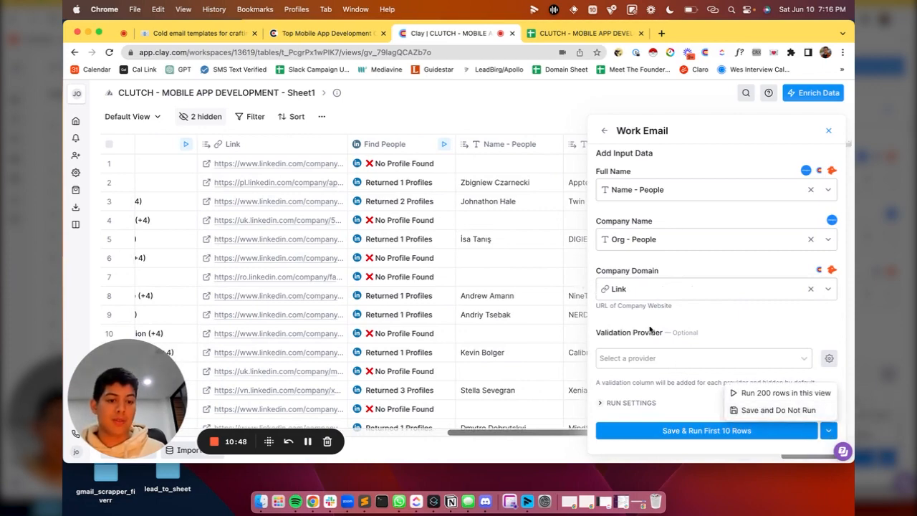
{"action": "left_click", "coordinate": [739, 410]}
- Run the first Find Work Email column individually for rows that contain a person, including rows 2, 3, 5, 8 and 9
{"action": "scroll", "coordinate": [662, 321], "scroll_direction": "right", "scroll_amount": 5}
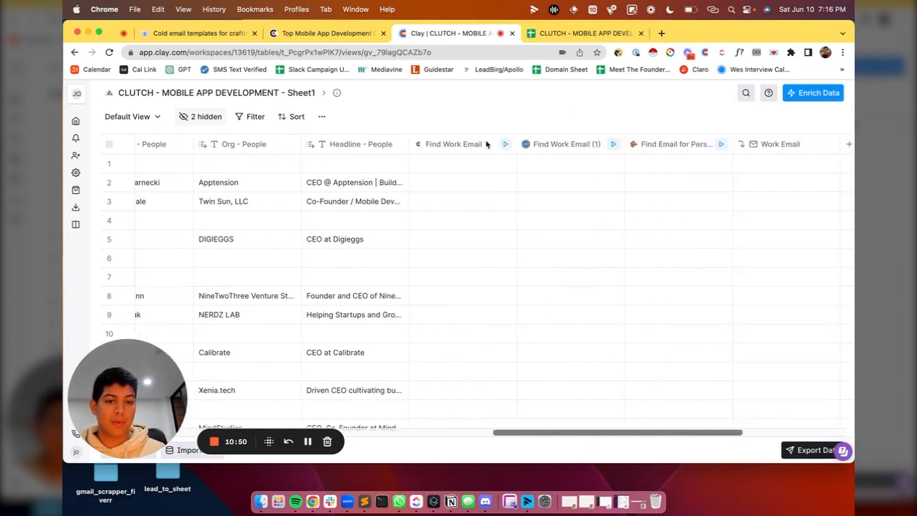
{"action": "left_click", "coordinate": [493, 183]}
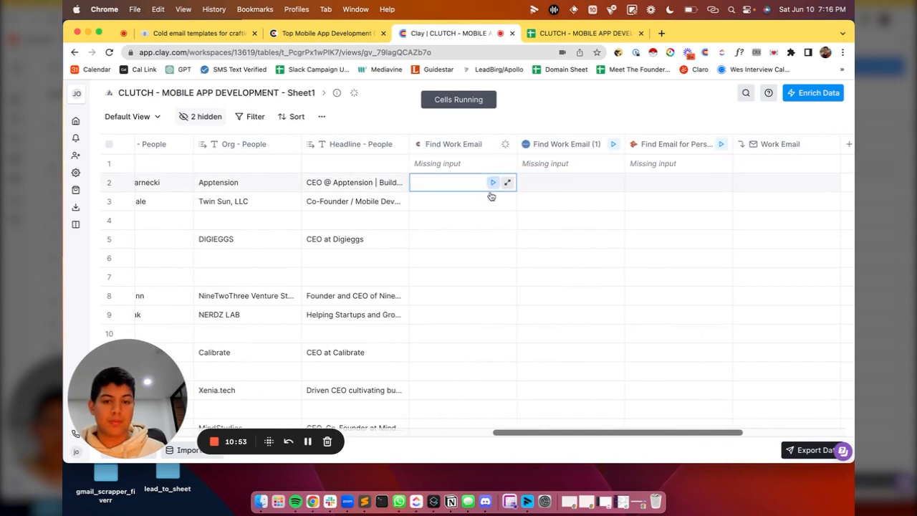
{"action": "left_click", "coordinate": [493, 201]}
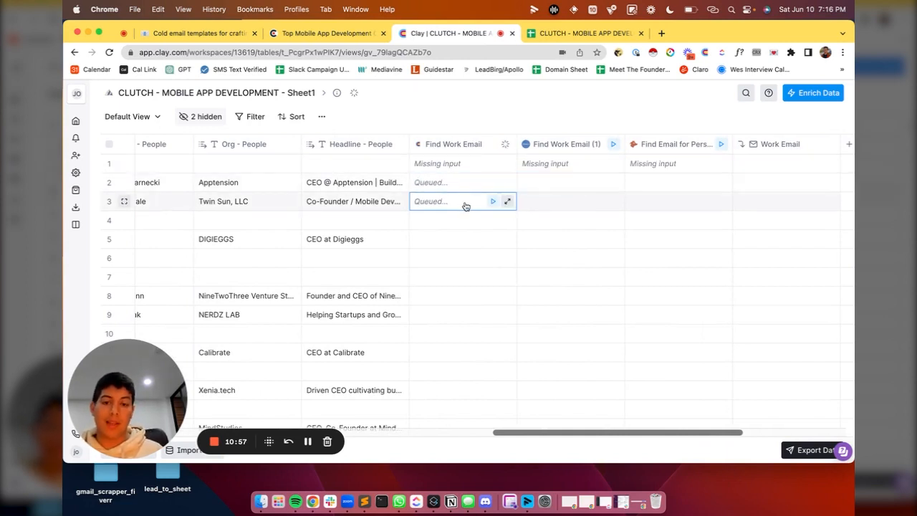
{"action": "scroll", "coordinate": [466, 205], "scroll_direction": "left", "scroll_amount": 3}
{"action": "scroll", "coordinate": [539, 234], "scroll_direction": "right", "scroll_amount": 1}
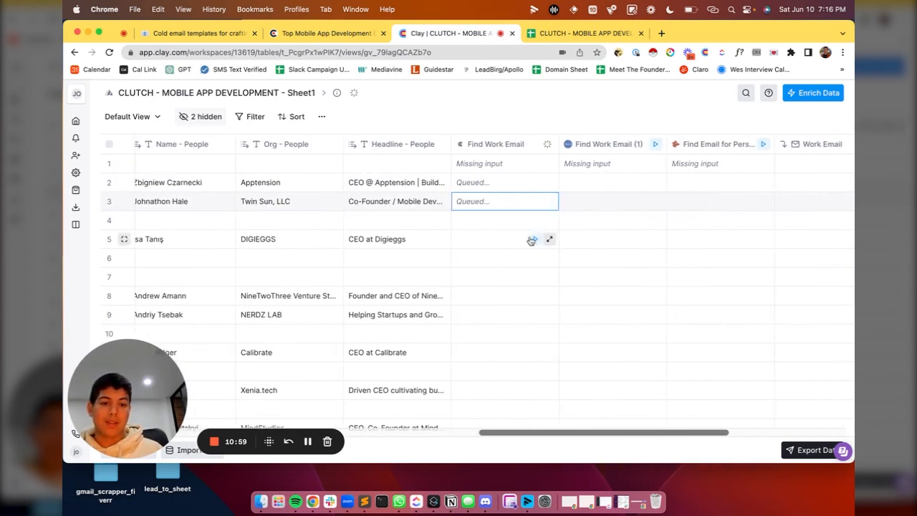
{"action": "left_click", "coordinate": [534, 239]}
{"action": "left_click", "coordinate": [533, 296]}
{"action": "left_click", "coordinate": [535, 316]}
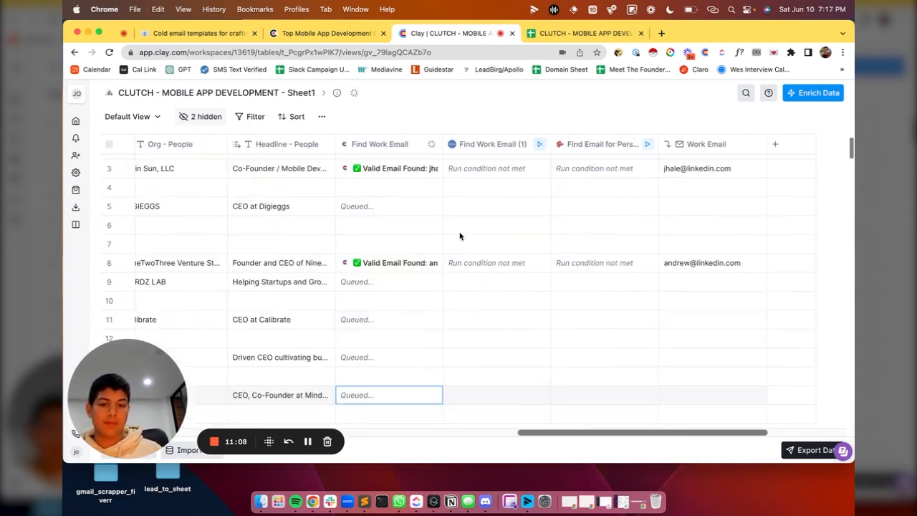
- Review the email results across the three provider columns and the merged Work Email column
{"action": "scroll", "coordinate": [461, 236], "scroll_direction": "up", "scroll_amount": 1}
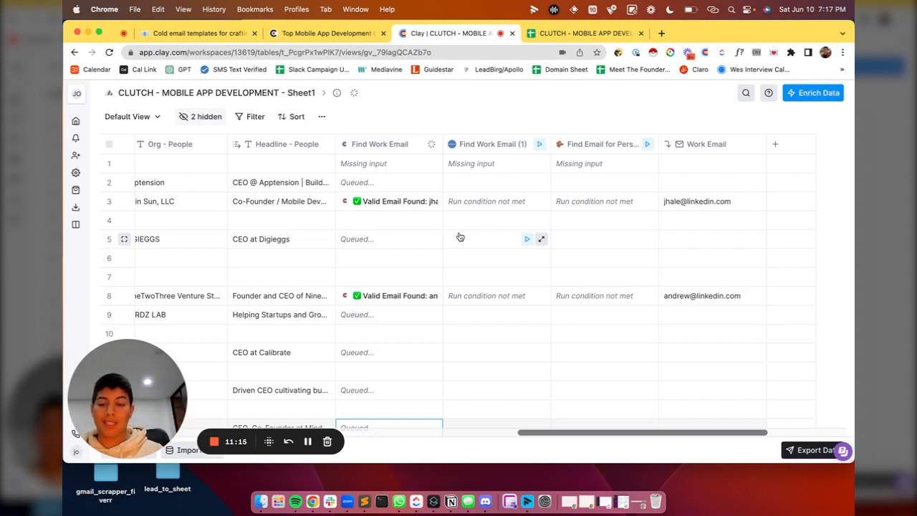
{"action": "left_click", "coordinate": [330, 33]}
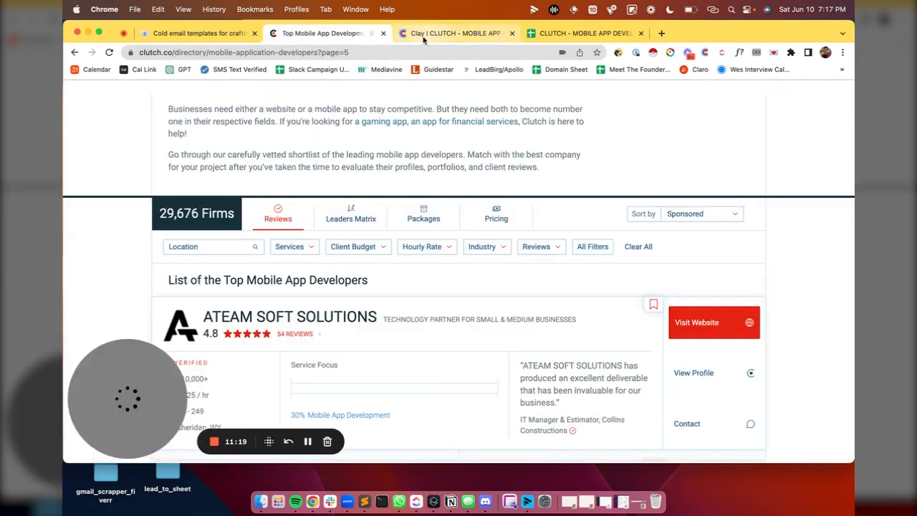
{"action": "left_click", "coordinate": [424, 37]}
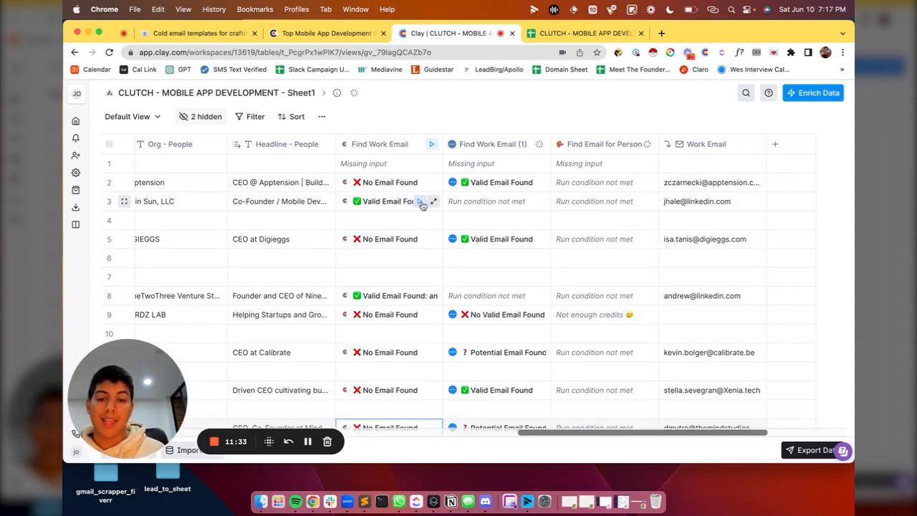
{"action": "scroll", "coordinate": [430, 208], "scroll_direction": "right", "scroll_amount": 2}
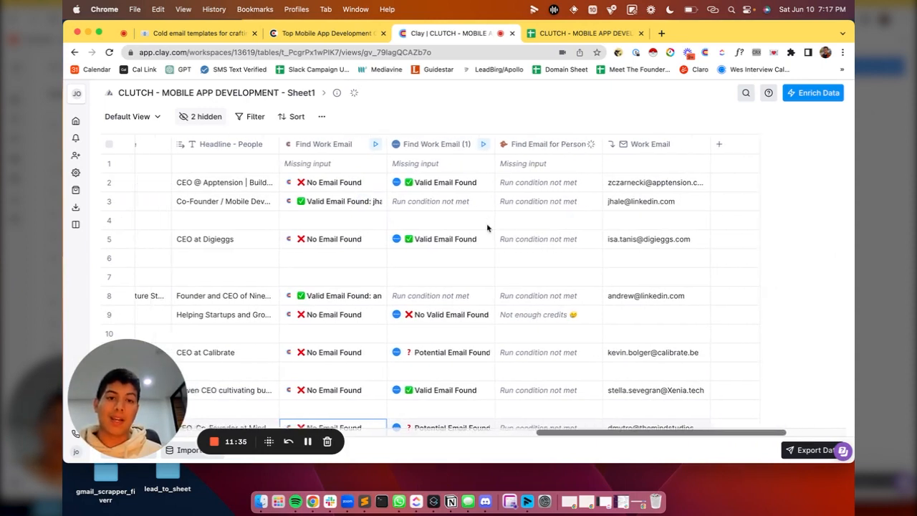